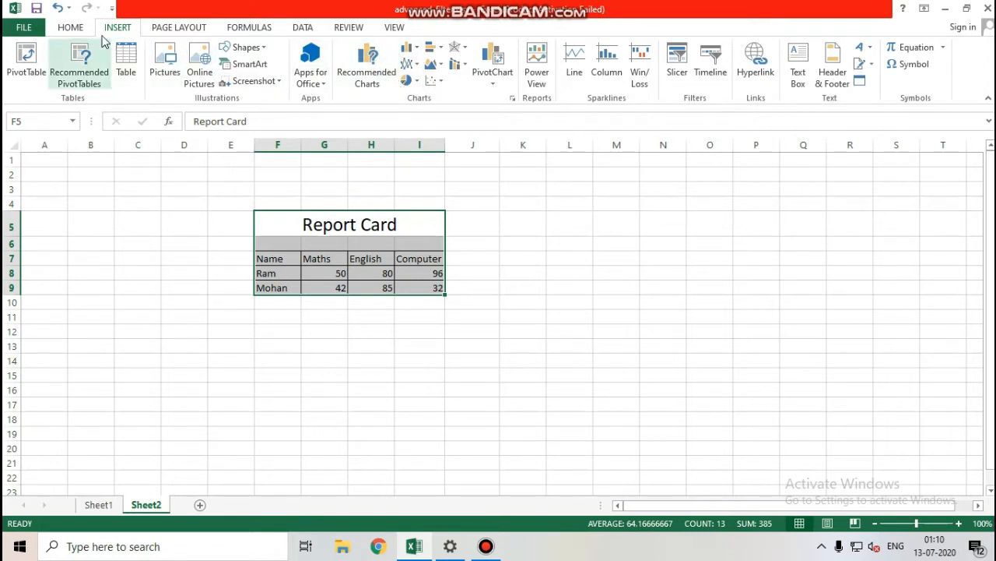
# Insert a 2-D clustered column chart from the selected report card data and place it beside the table
pyautogui.click(421, 52)
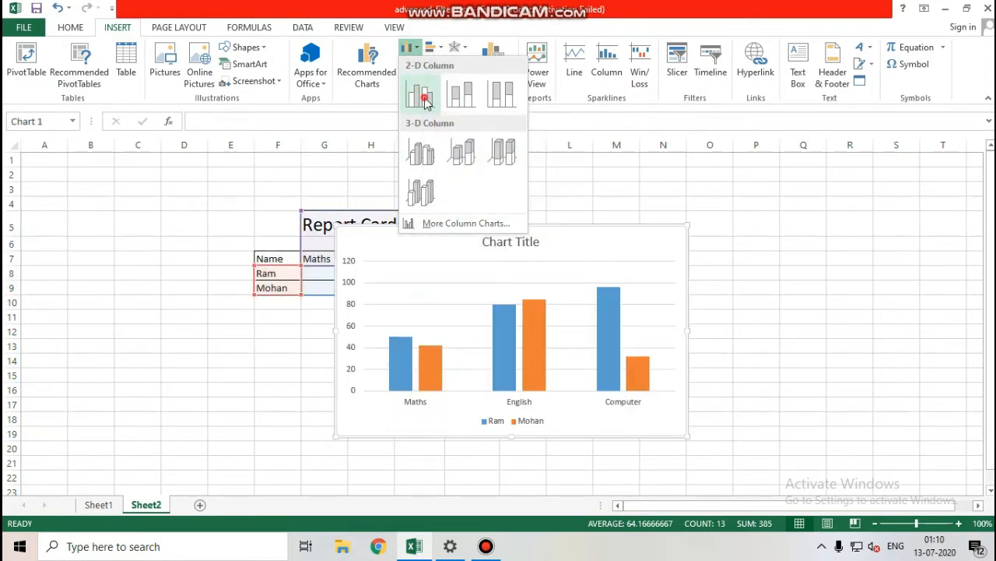
pyautogui.click(422, 96)
pyautogui.click(510, 244)
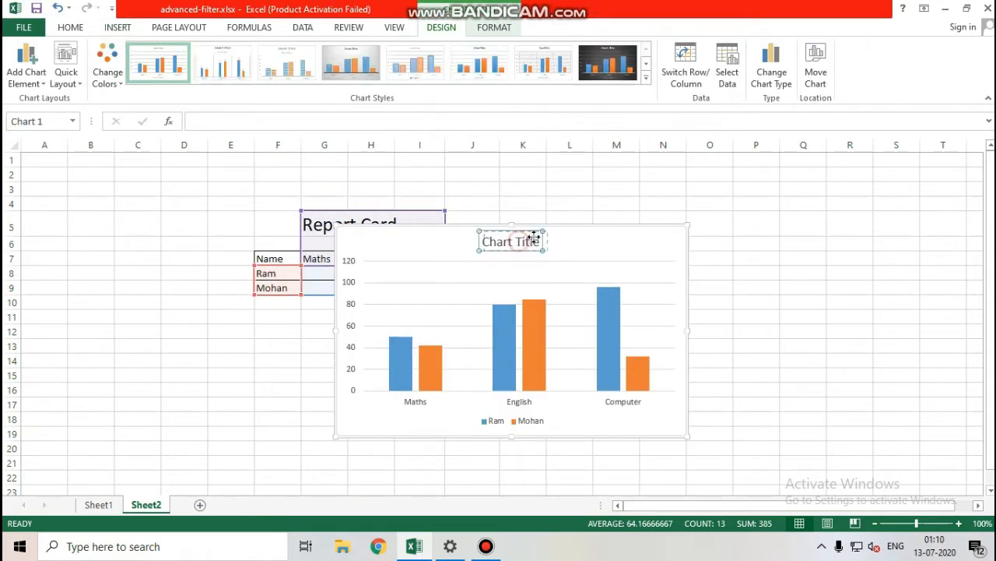
pyautogui.moveTo(597, 246); pyautogui.dragTo(712, 193)
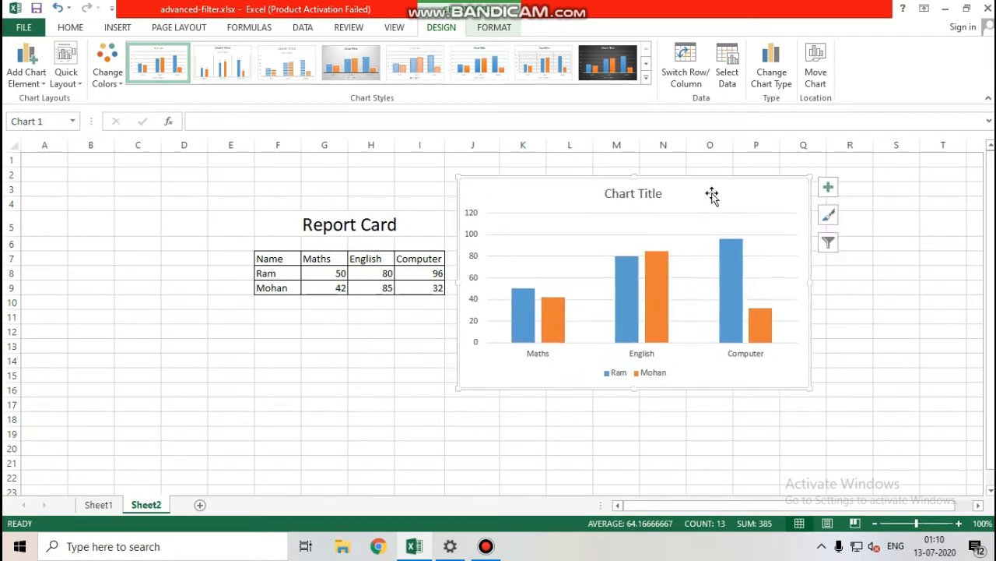
pyautogui.click(324, 346)
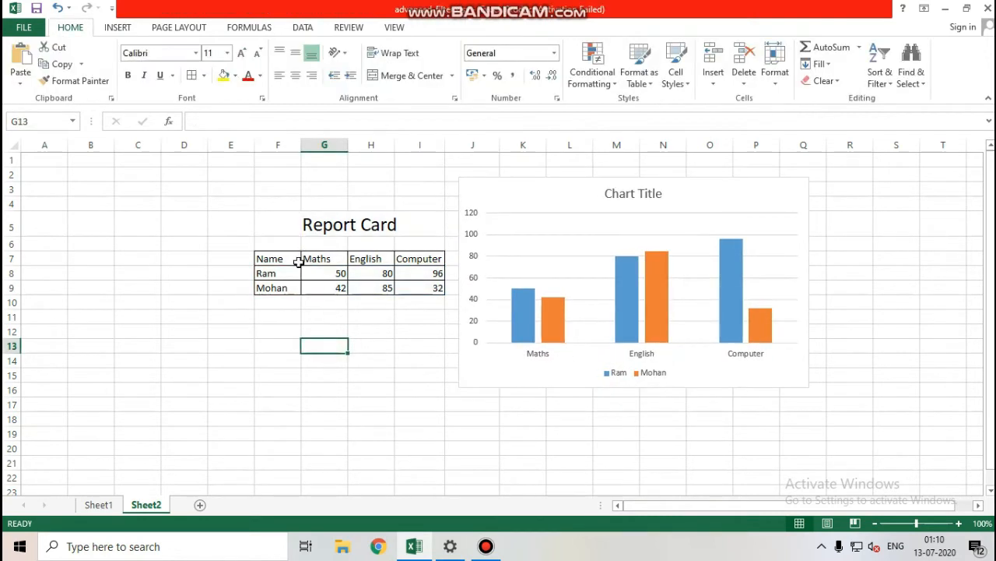
# Format the merged Report Card heading in F5 with red text and a dark blue-gray fill
pyautogui.click(291, 224)
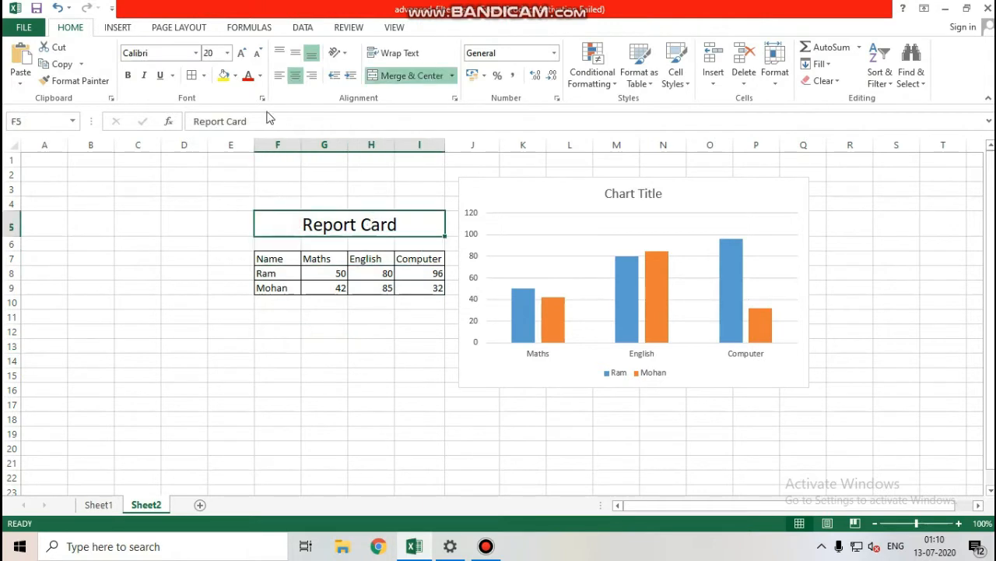
pyautogui.click(262, 76)
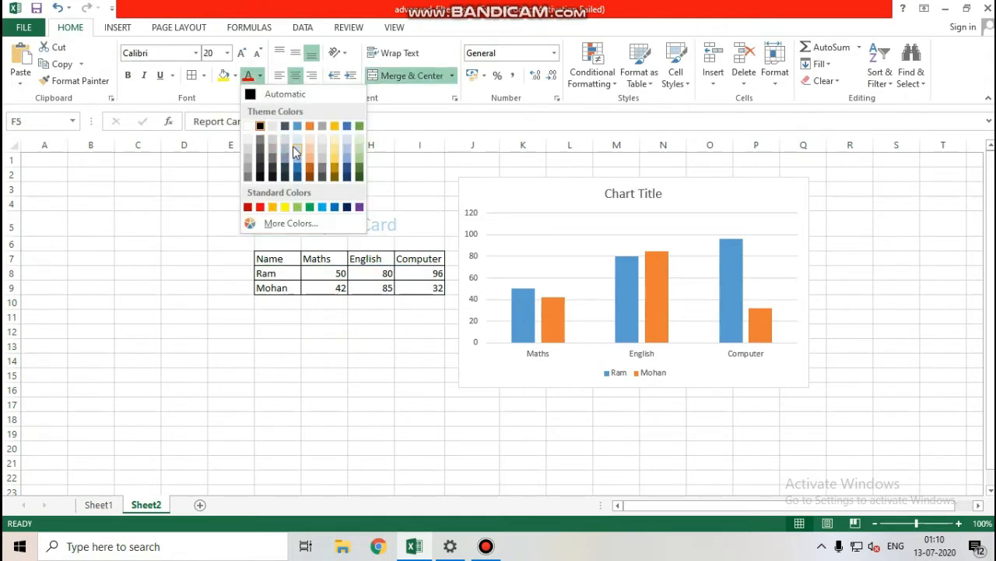
pyautogui.click(260, 206)
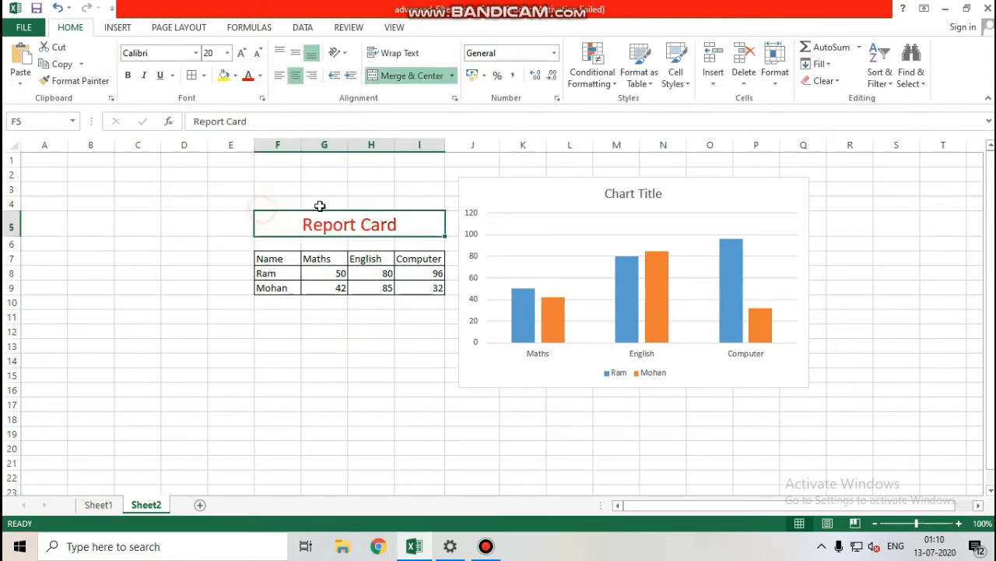
pyautogui.click(235, 76)
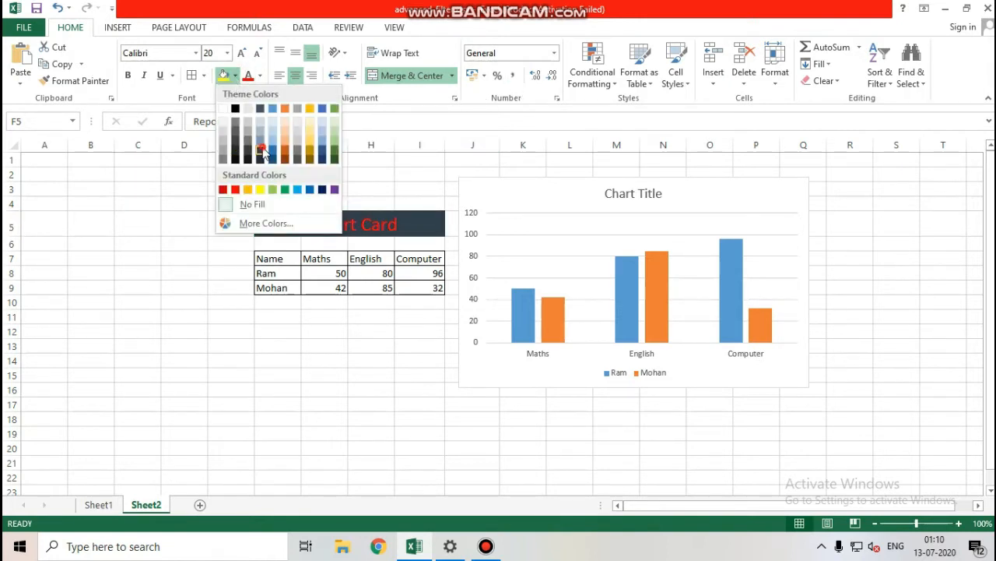
pyautogui.click(261, 146)
pyautogui.click(380, 376)
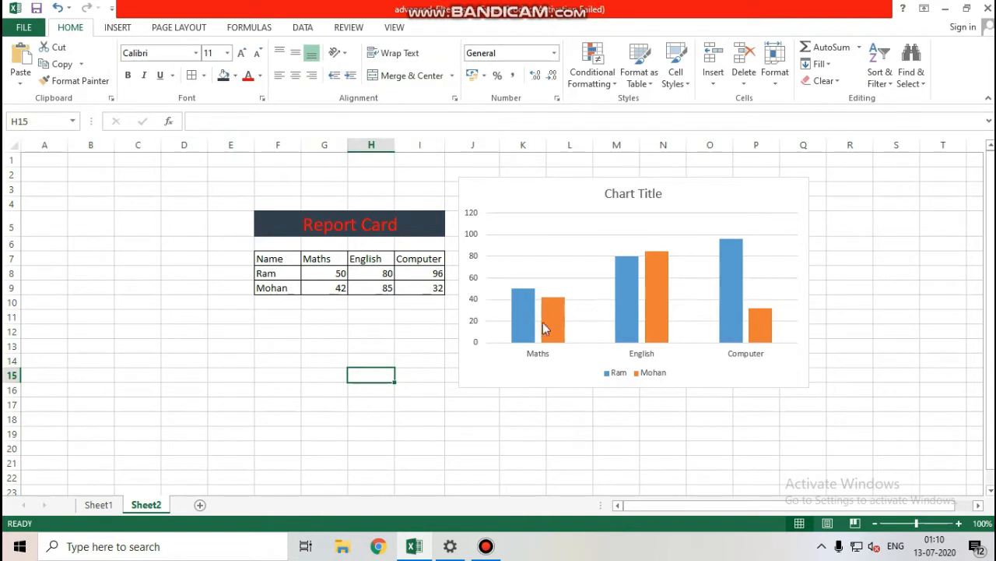
# Change the chart title to "Report Card" and close the title formatting options
pyautogui.click(629, 198)
pyautogui.doubleClick(660, 194)
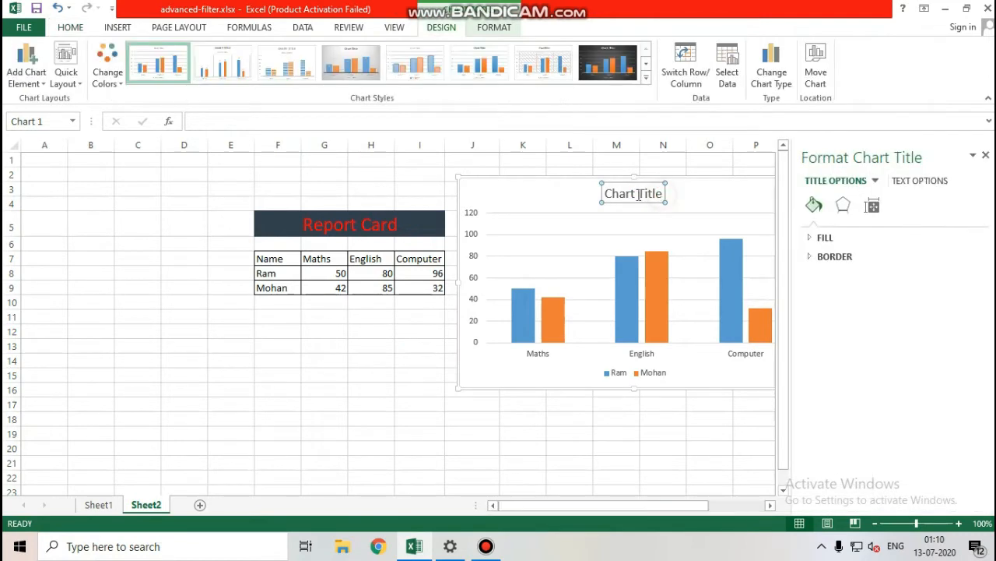
pyautogui.moveTo(660, 194); pyautogui.dragTo(610, 194)
pyautogui.write('Re')
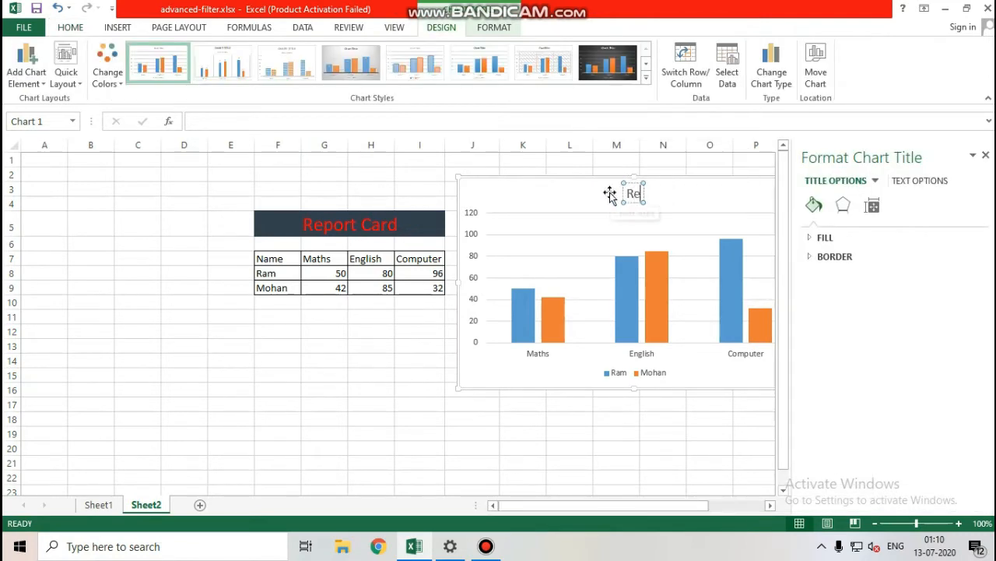
pyautogui.write('port Card')
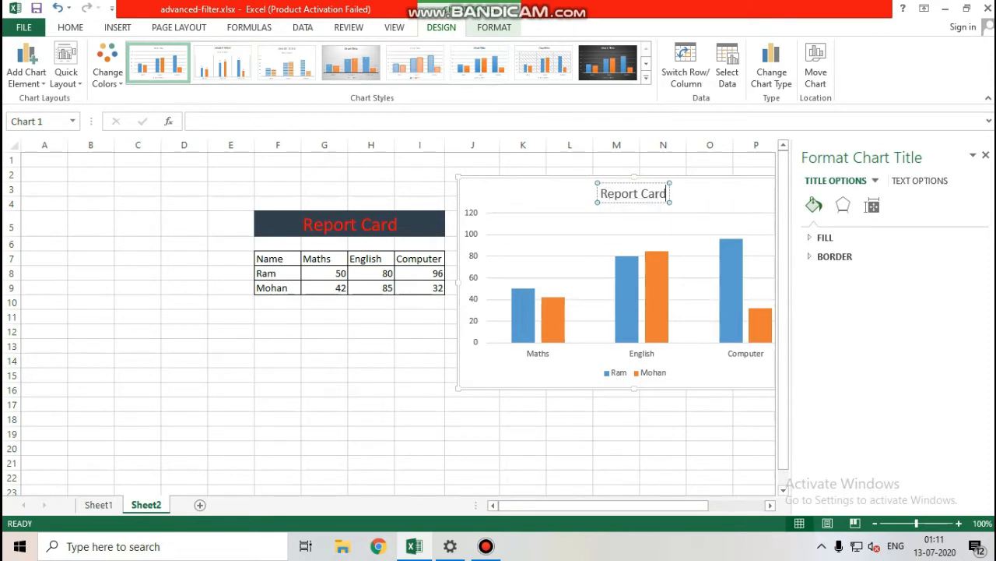
pyautogui.click(985, 155)
pyautogui.click(855, 222)
pyautogui.click(756, 200)
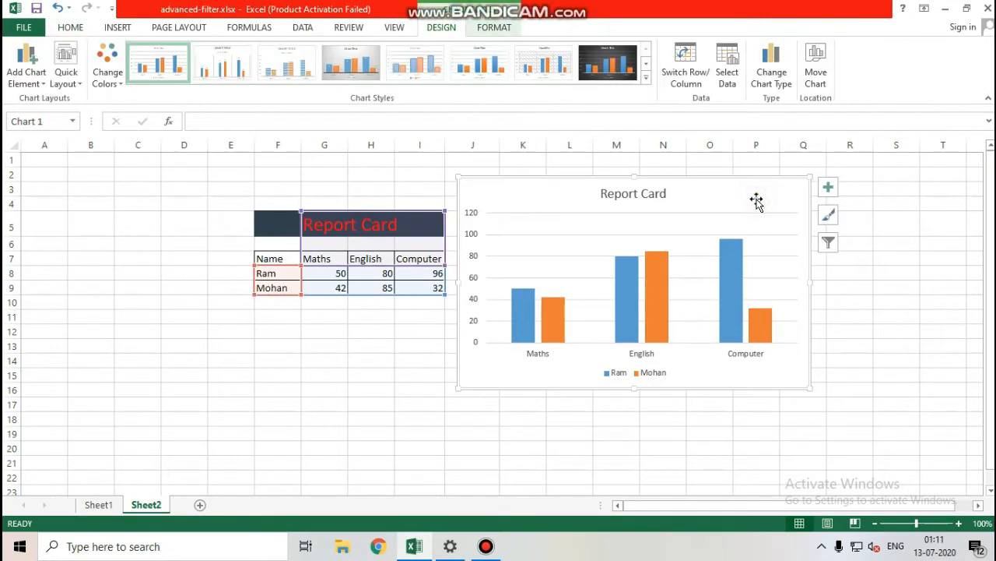
# Add axis titles to the chart and name the horizontal axis "Subjects"
pyautogui.click(828, 188)
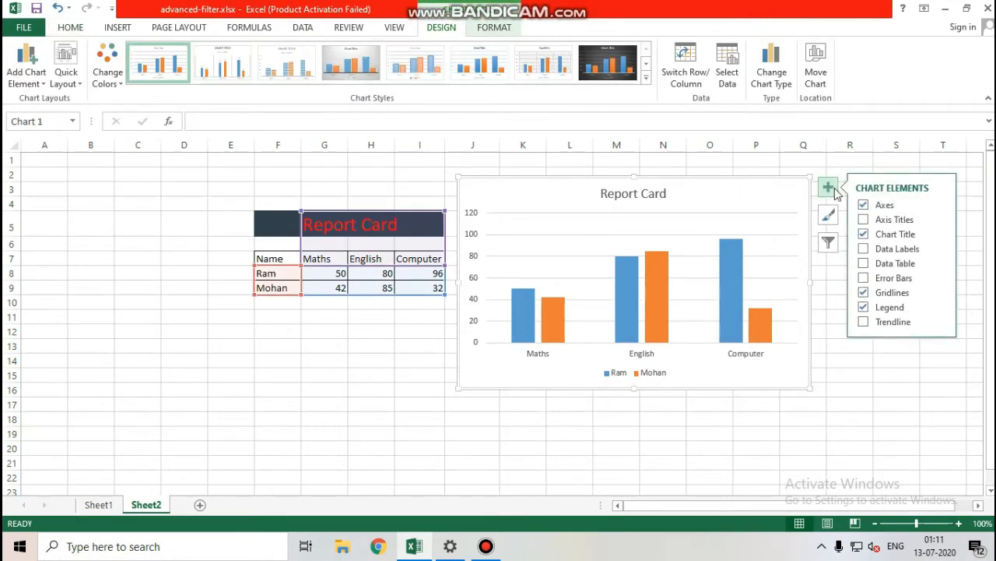
pyautogui.click(874, 226)
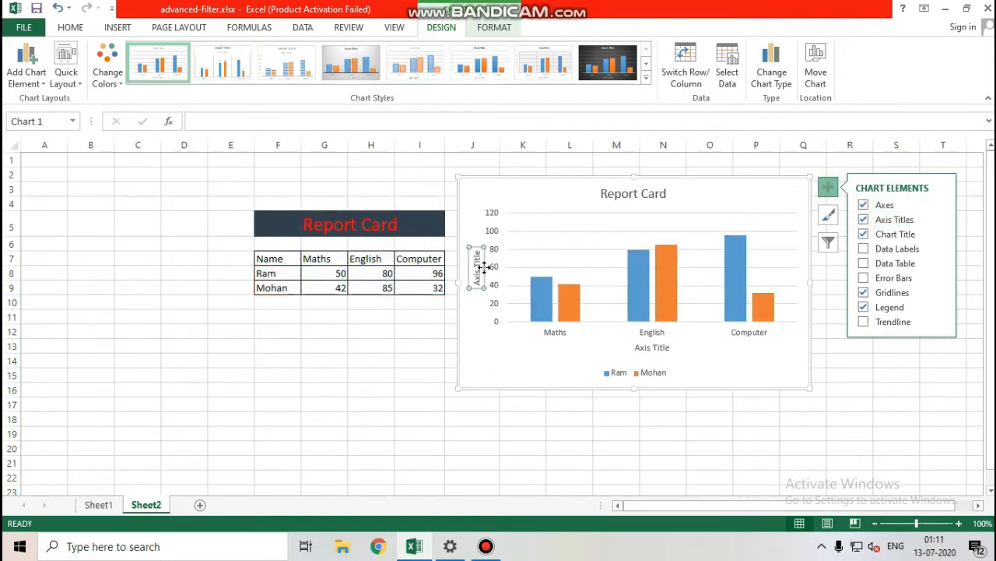
pyautogui.doubleClick(657, 350)
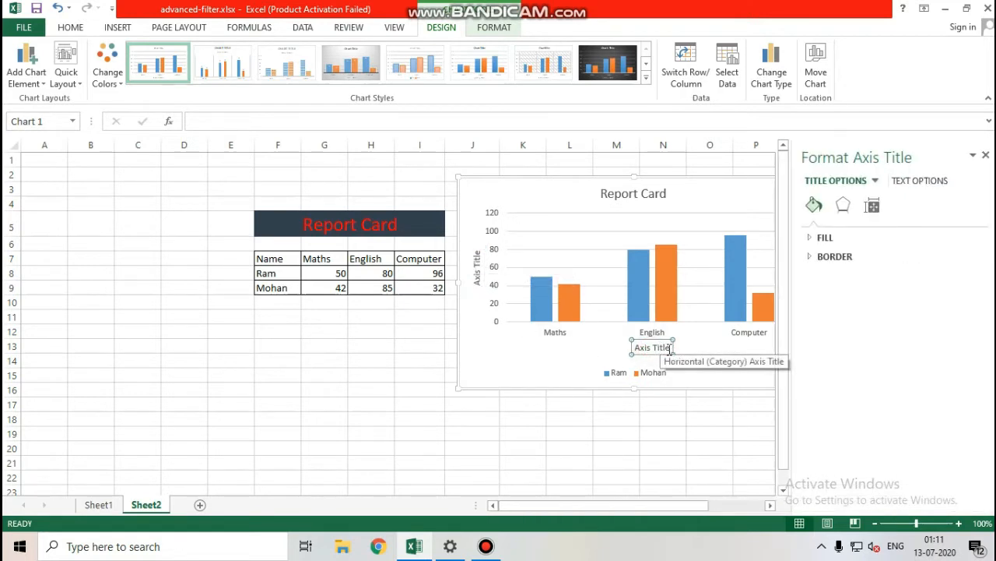
pyautogui.moveTo(668, 350); pyautogui.dragTo(634, 351)
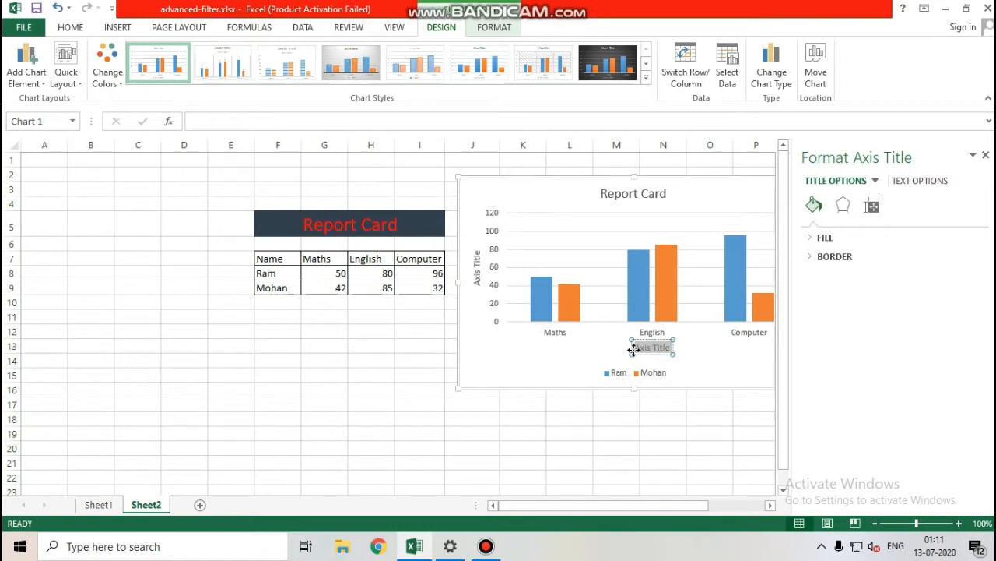
pyautogui.write('Subje')
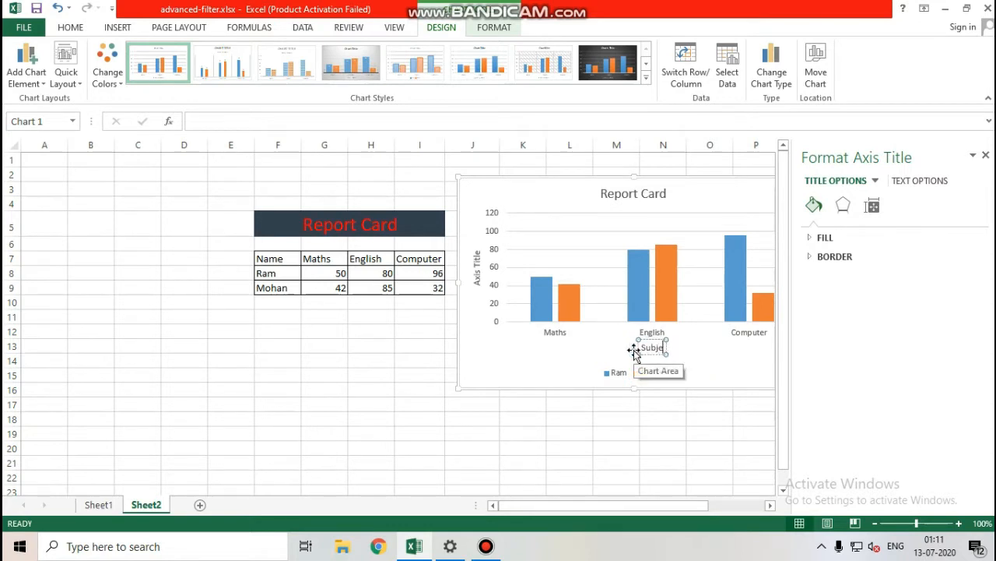
pyautogui.write('cts')
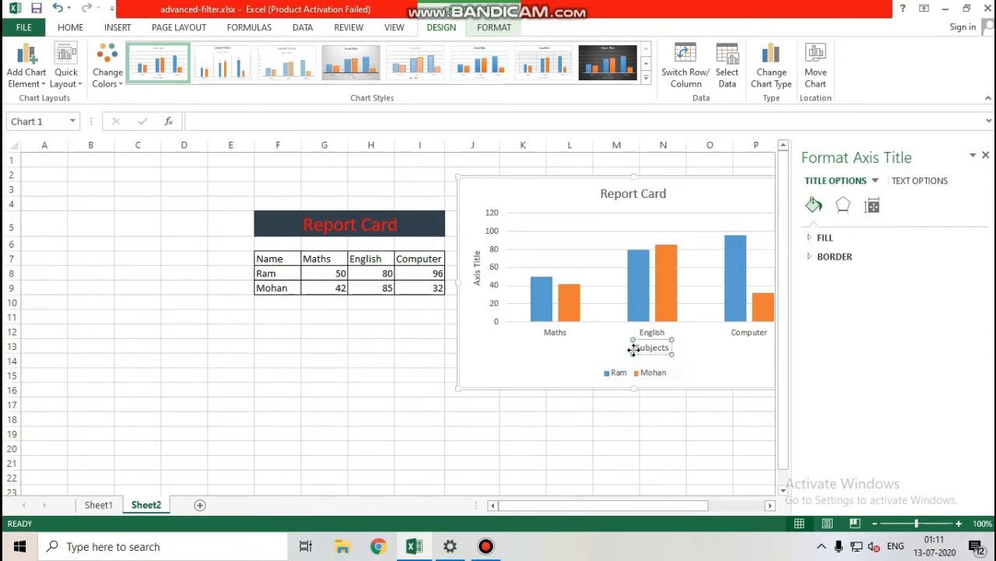
# Name the chart's vertical axis "Marks" and close the formatting options
pyautogui.click(479, 262)
pyautogui.moveTo(479, 282); pyautogui.dragTo(469, 250)
pyautogui.write('Marks')
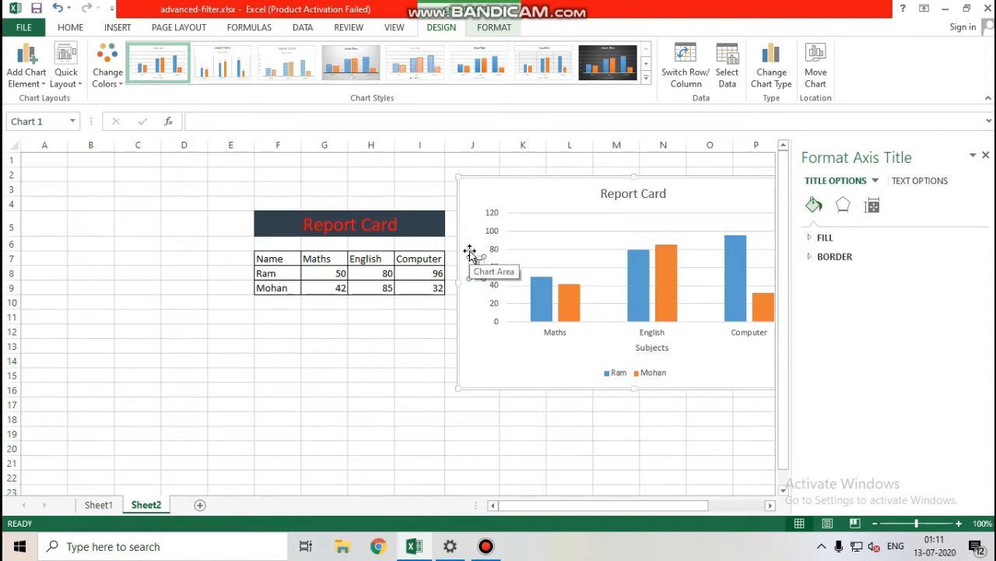
pyautogui.click(545, 363)
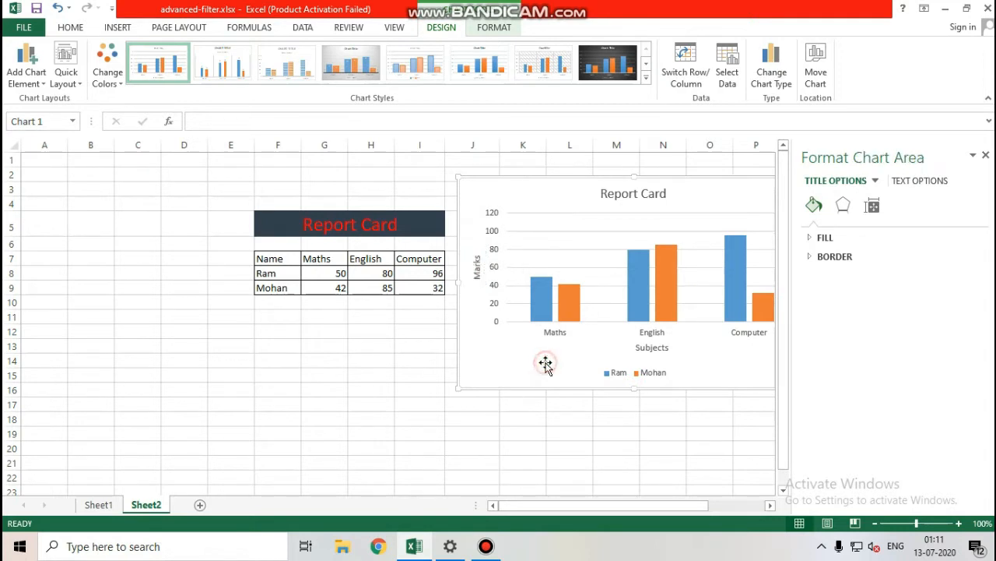
pyautogui.click(986, 155)
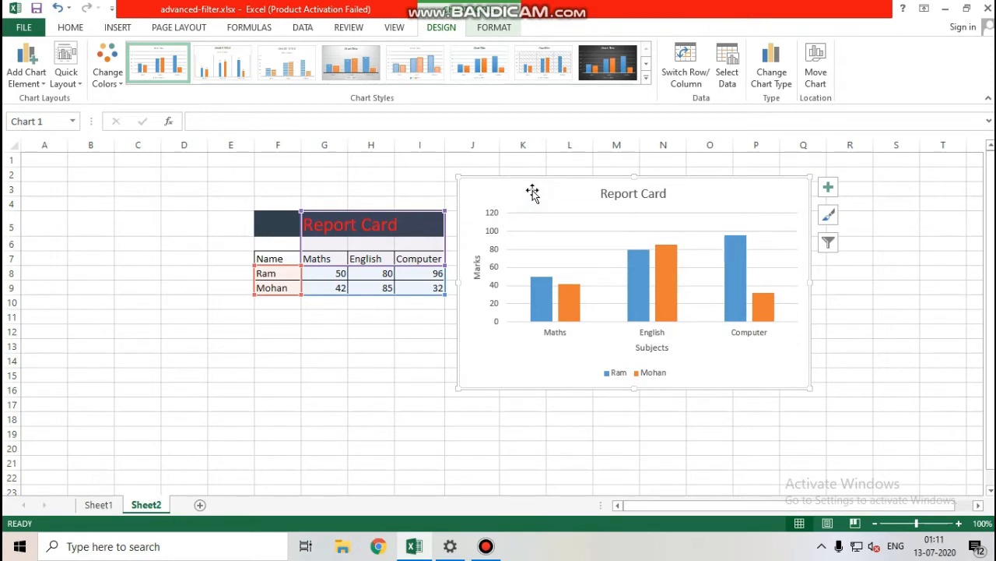
# Add data labels to the chart's columns and check the first student's Maths label against cell G8
pyautogui.click(828, 189)
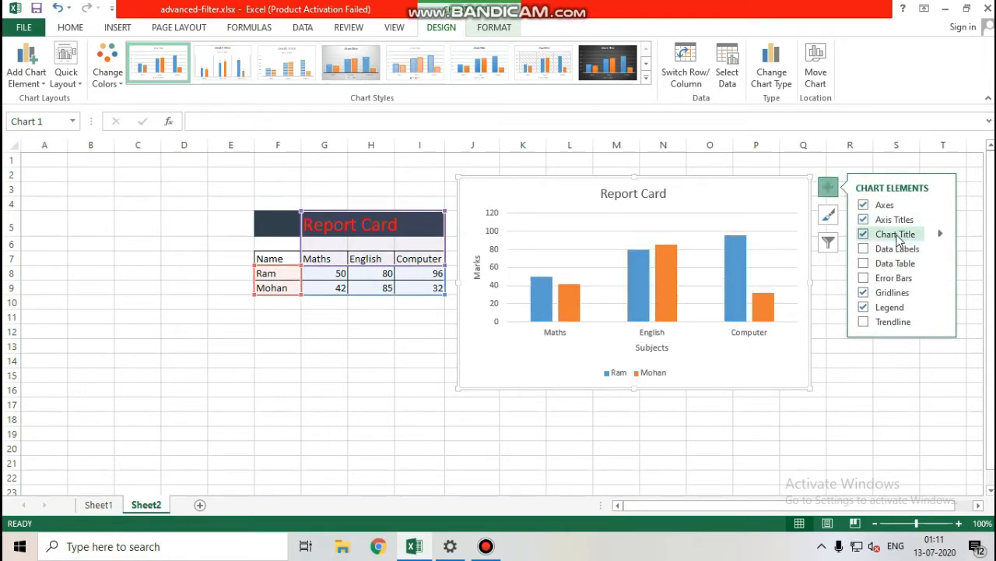
pyautogui.click(863, 249)
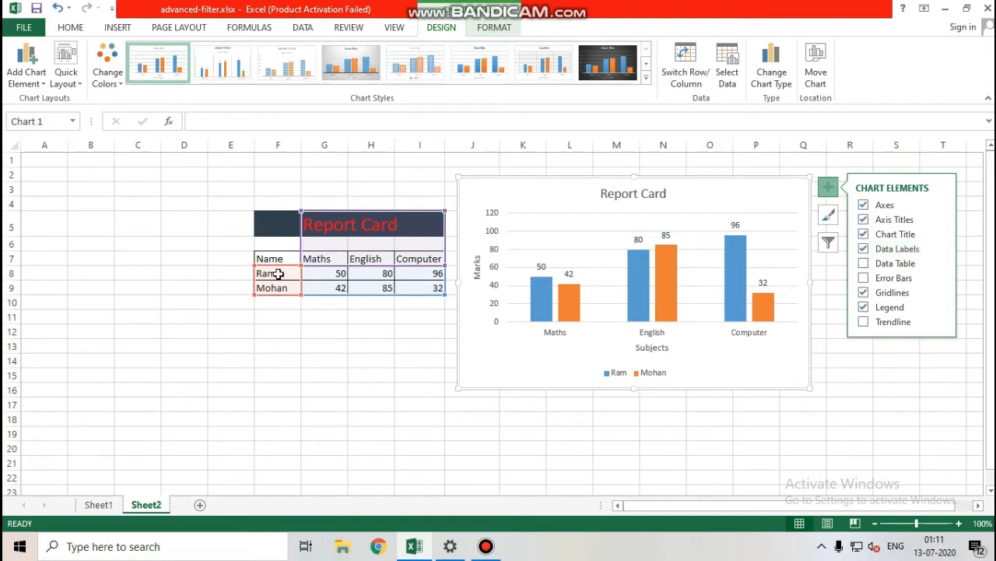
pyautogui.click(338, 273)
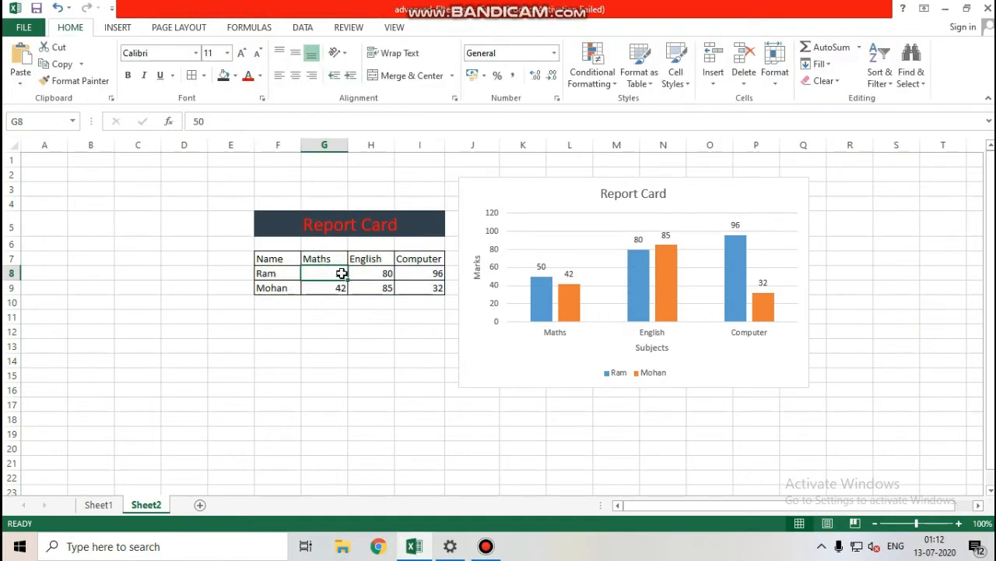
pyautogui.click(542, 282)
pyautogui.click(541, 267)
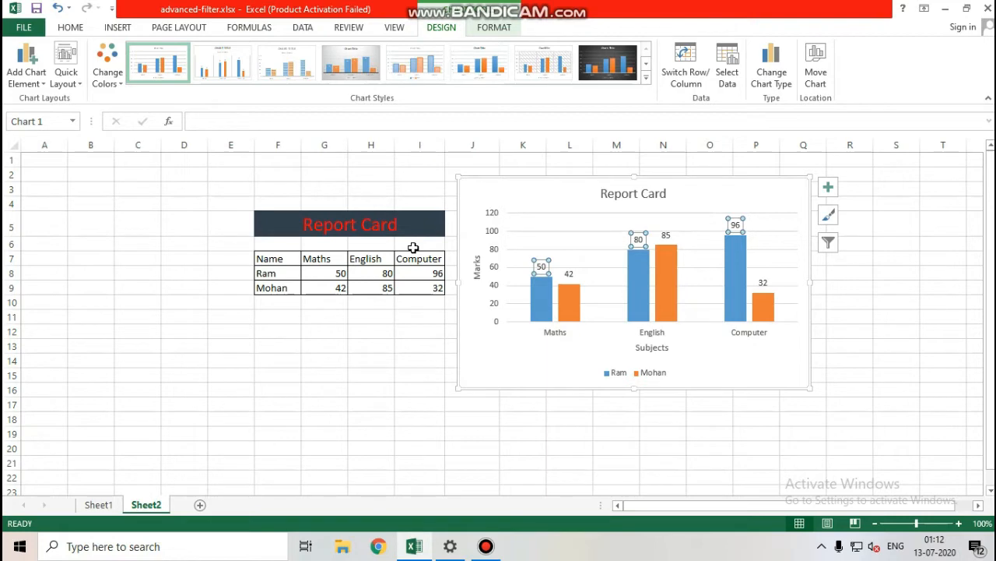
# Move the chart well away from the report card table, below and to its right
pyautogui.click(556, 195)
pyautogui.hscroll(1, 828, 243)
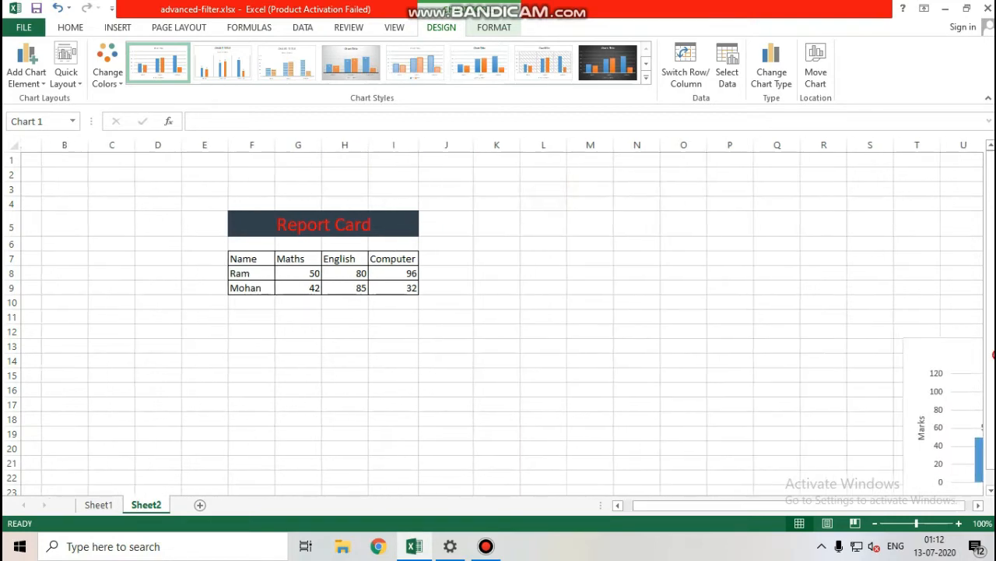
pyautogui.click(304, 349)
pyautogui.moveTo(521, 192); pyautogui.dragTo(855, 402)
pyautogui.click(426, 315)
# Select the marks table F7:I9, and move the chart back beside the report card table
pyautogui.moveTo(230, 260); pyautogui.dragTo(361, 294)
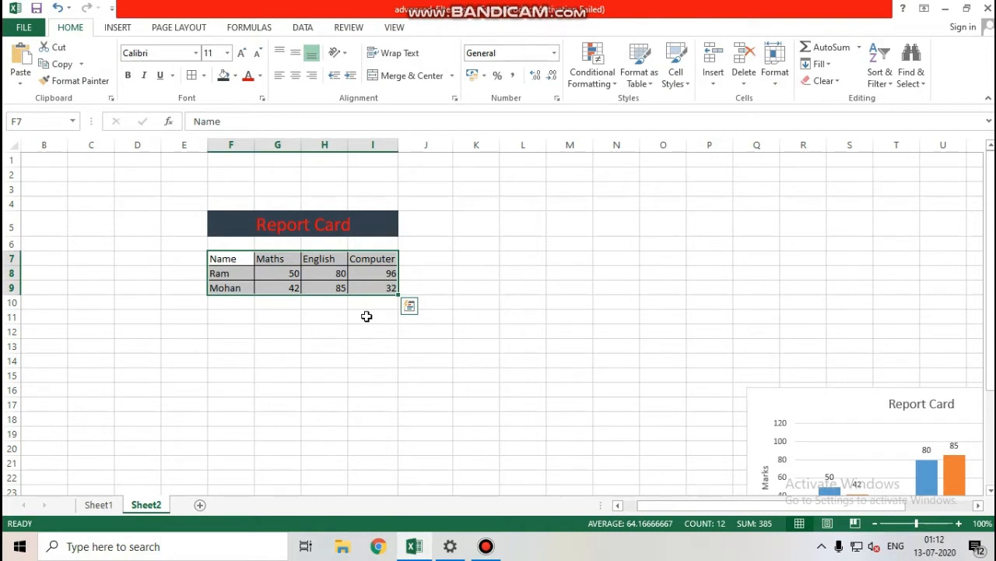
pyautogui.click(367, 316)
pyautogui.moveTo(223, 258); pyautogui.dragTo(365, 295)
pyautogui.moveTo(845, 413); pyautogui.dragTo(687, 306)
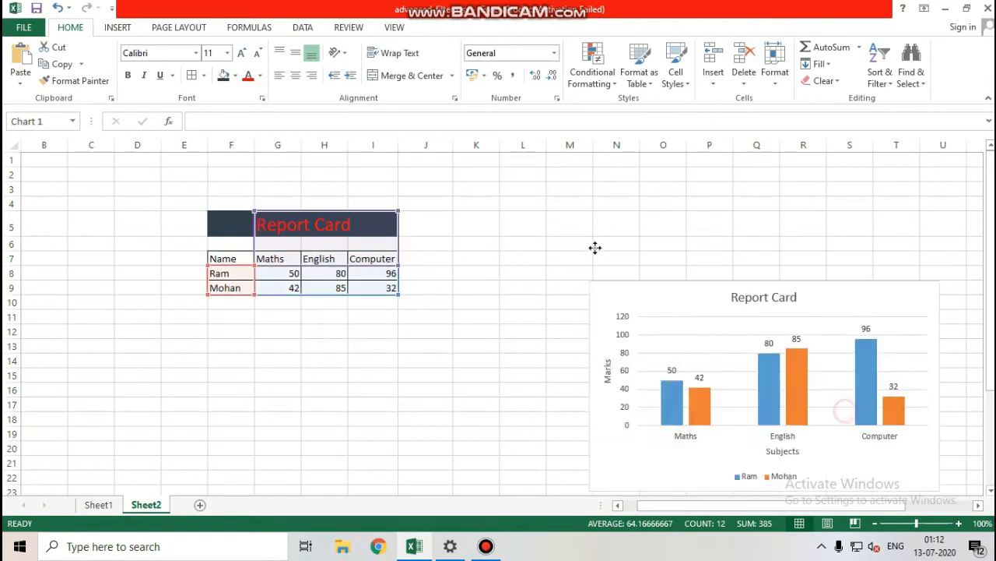
pyautogui.moveTo(595, 248); pyautogui.dragTo(507, 203)
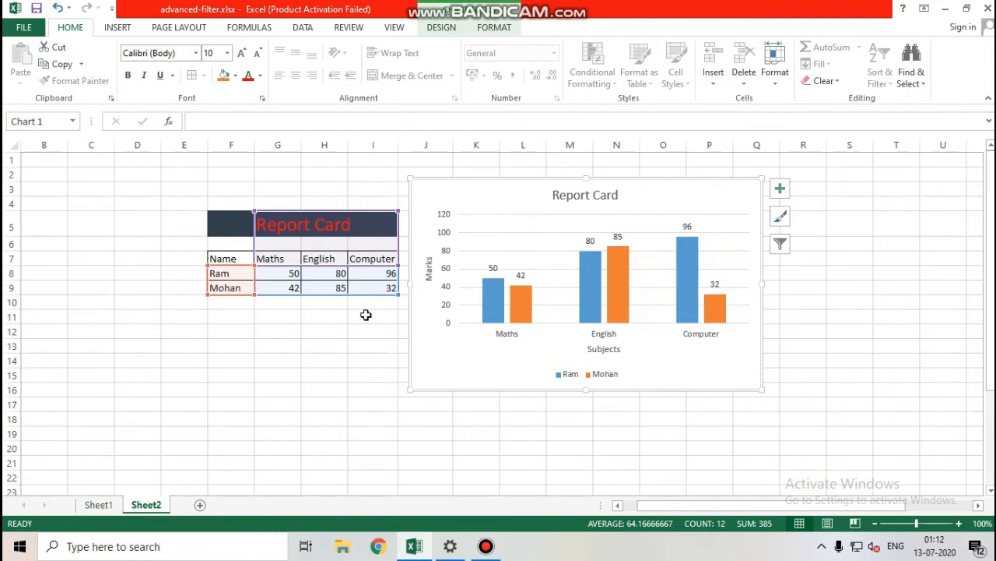
# Select each student's column series in turn to compare their marks across the subjects
pyautogui.click(499, 311)
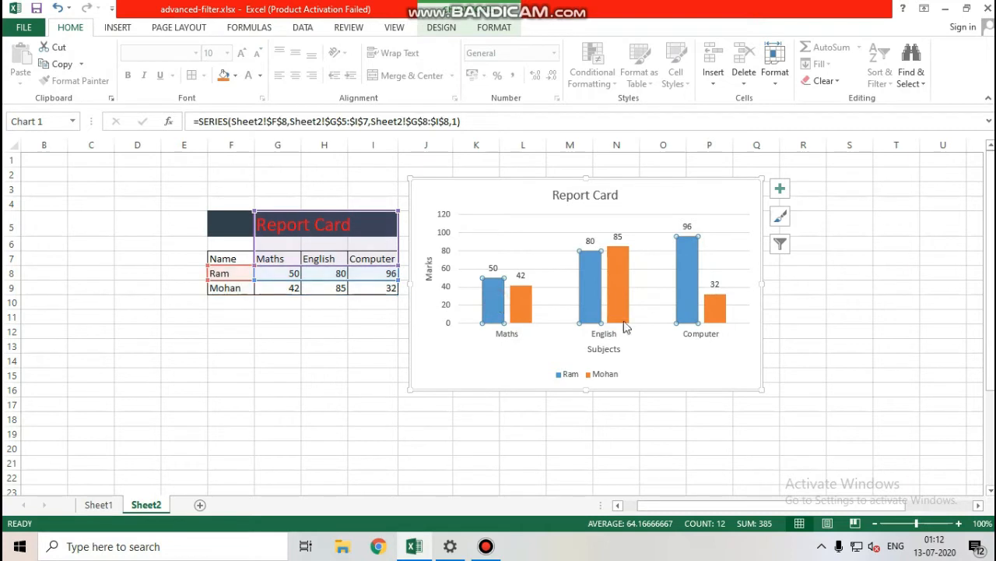
pyautogui.click(529, 320)
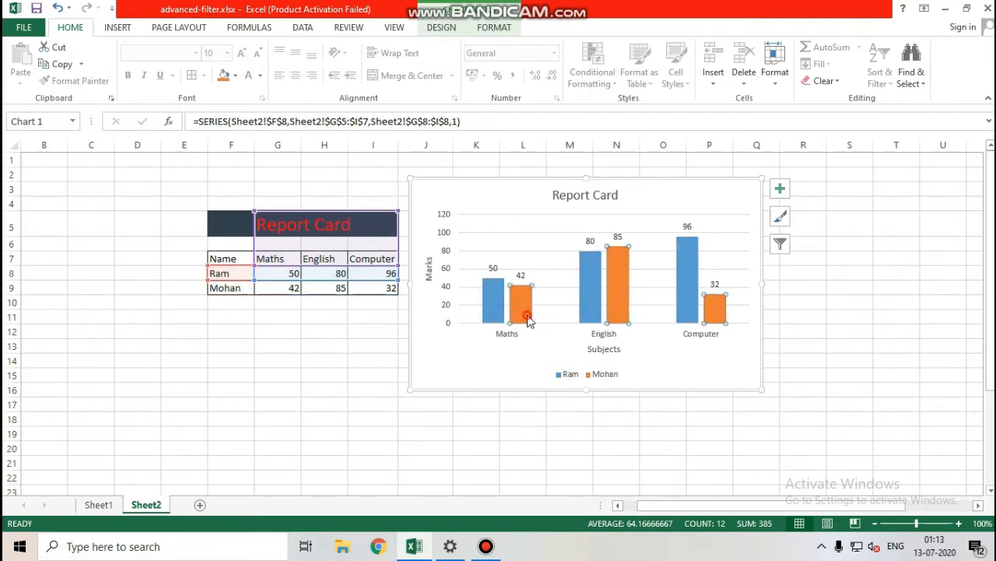
pyautogui.click(495, 313)
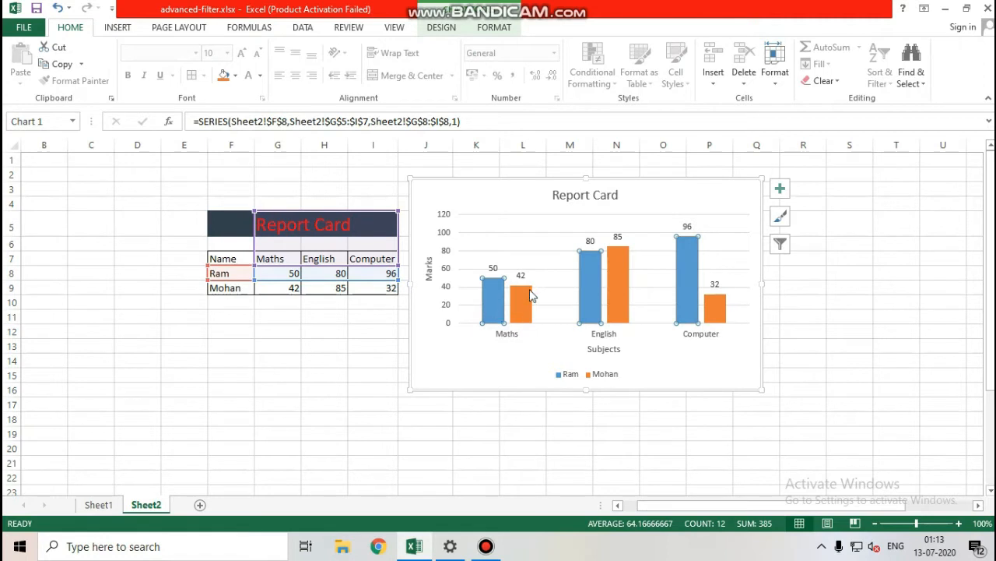
pyautogui.click(532, 296)
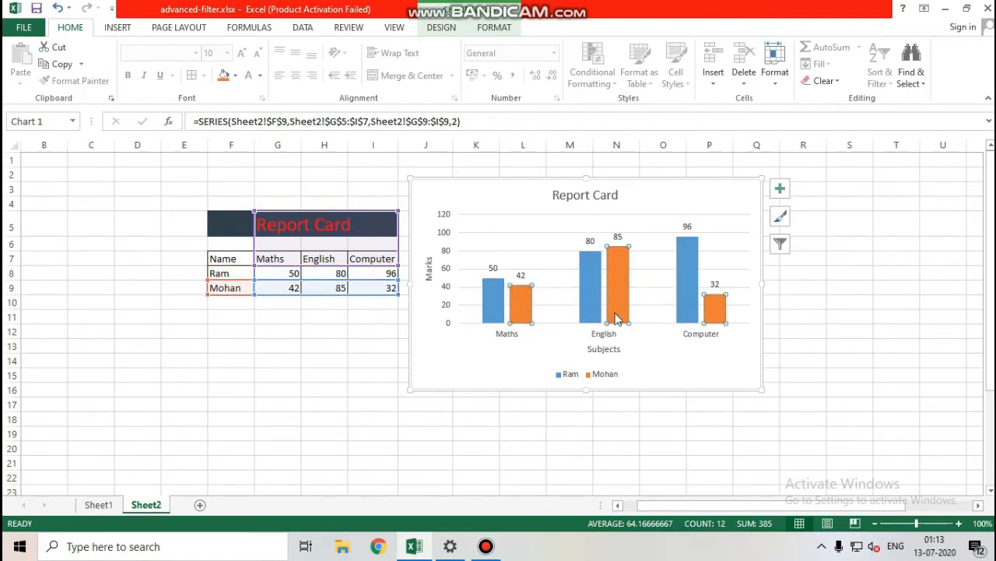
# Add a data table beneath the chart's columns
pyautogui.click(782, 190)
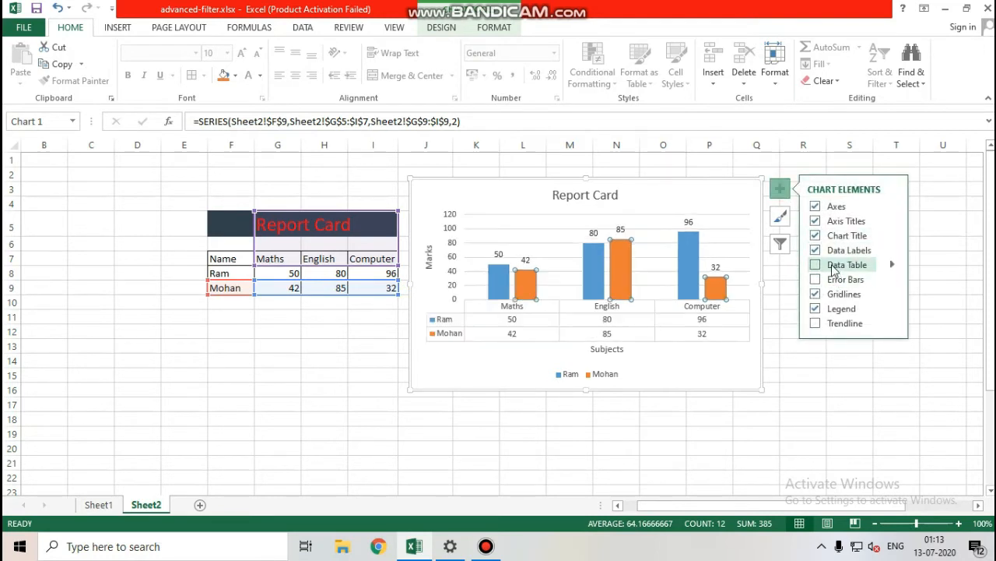
pyautogui.click(818, 265)
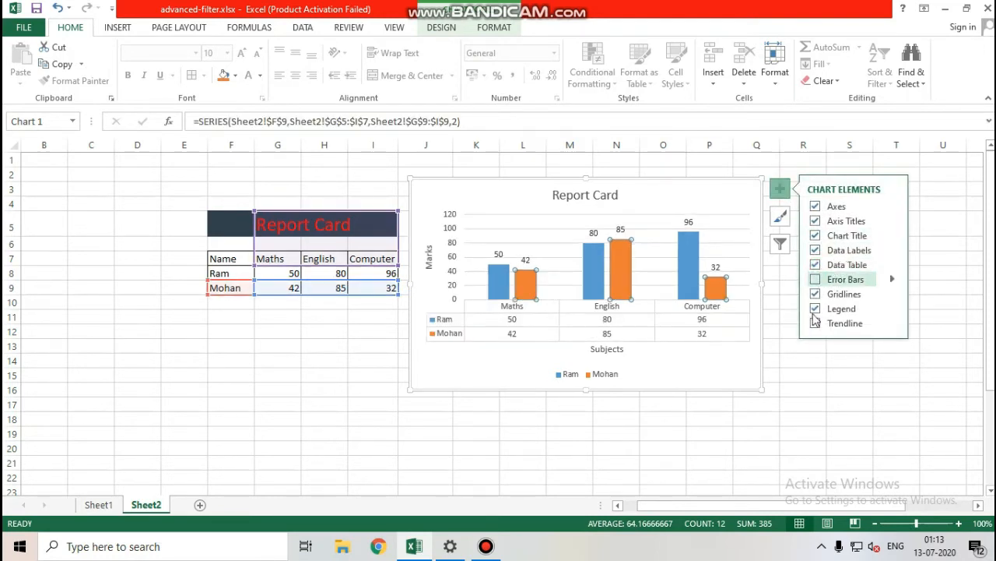
# Try error bars and a trendline on the orange column series, removing each again
pyautogui.click(816, 281)
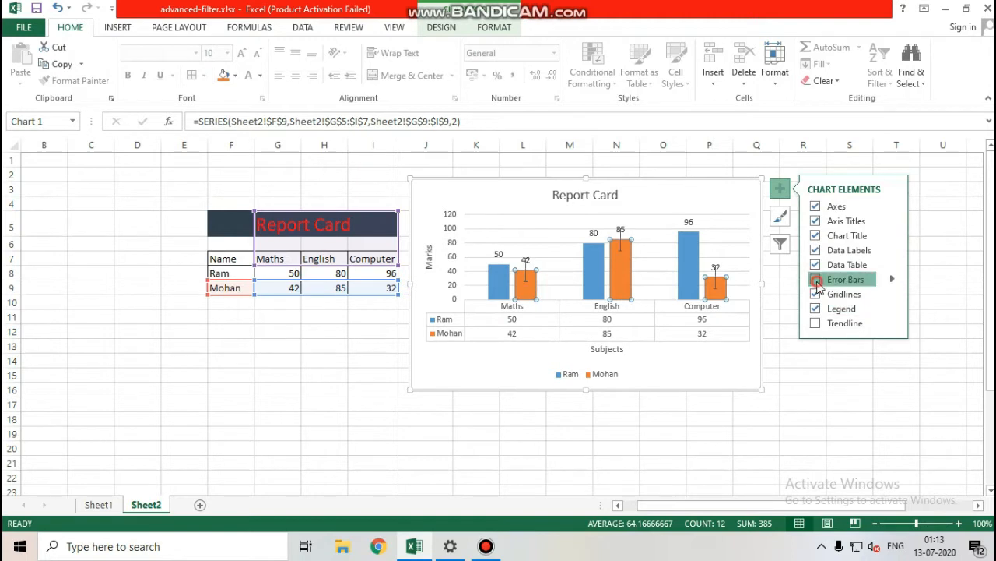
pyautogui.click(816, 281)
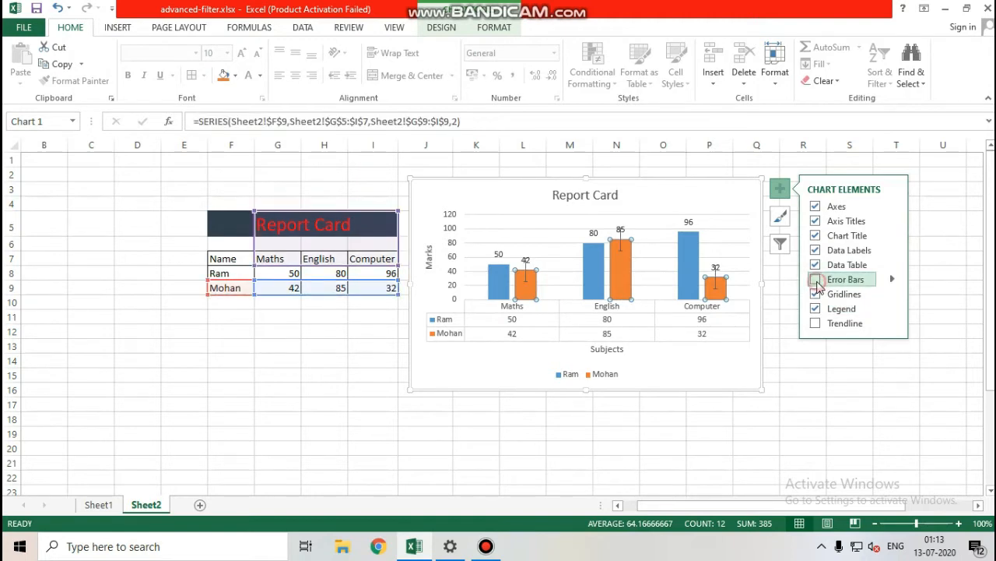
pyautogui.click(815, 324)
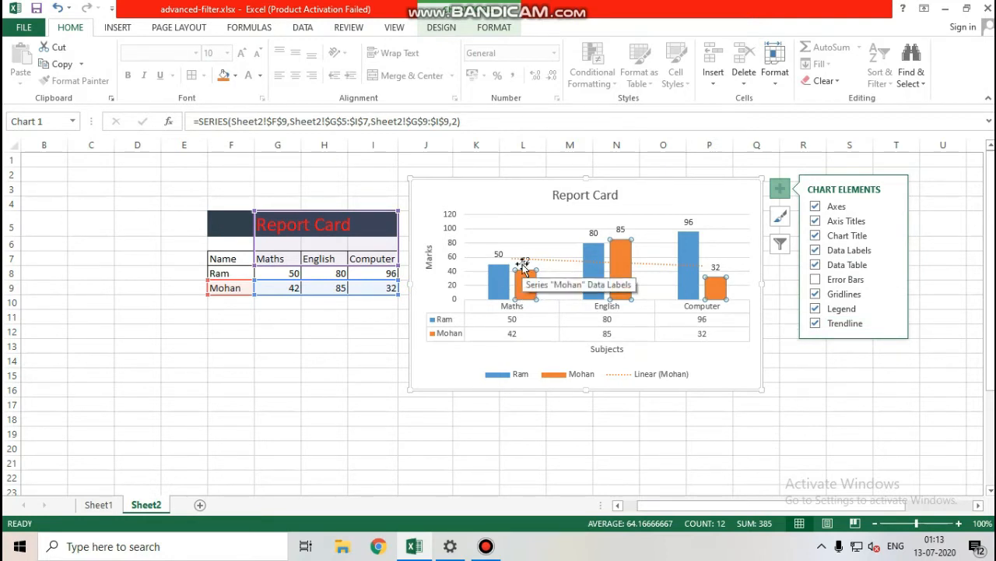
pyautogui.click(816, 323)
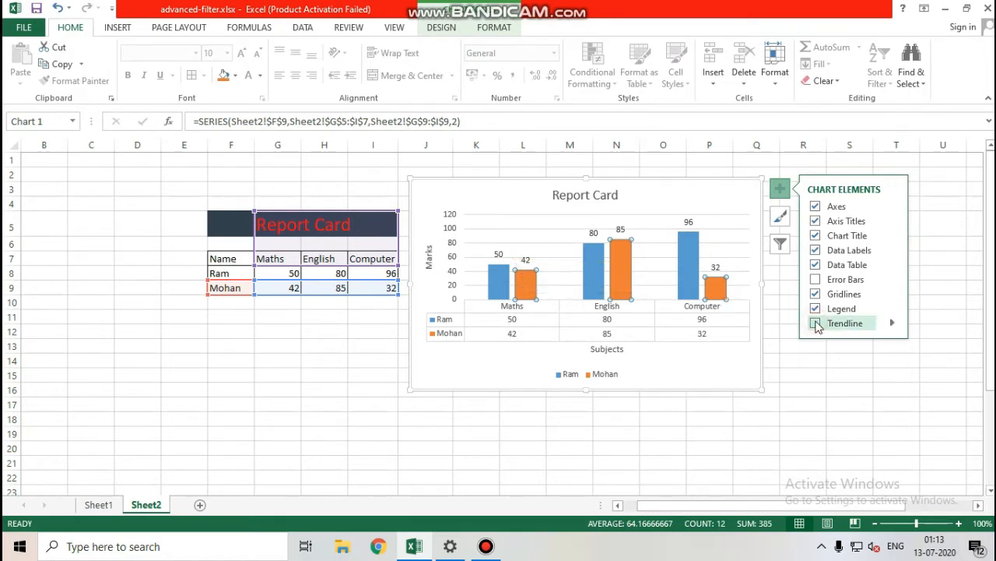
pyautogui.click(783, 415)
# Format the chart area with a solid fill in light orange
pyautogui.click(672, 196)
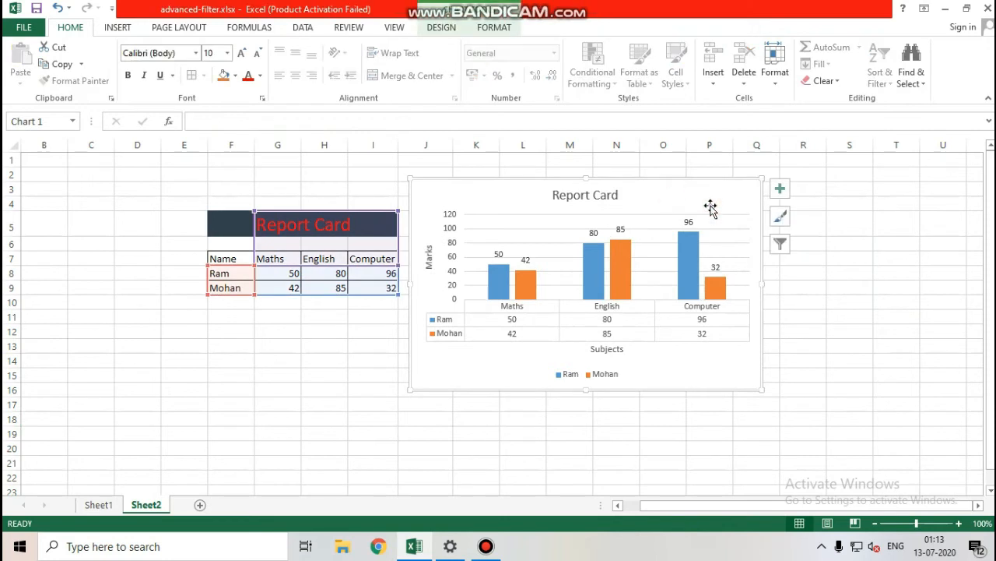
pyautogui.rightClick(733, 196)
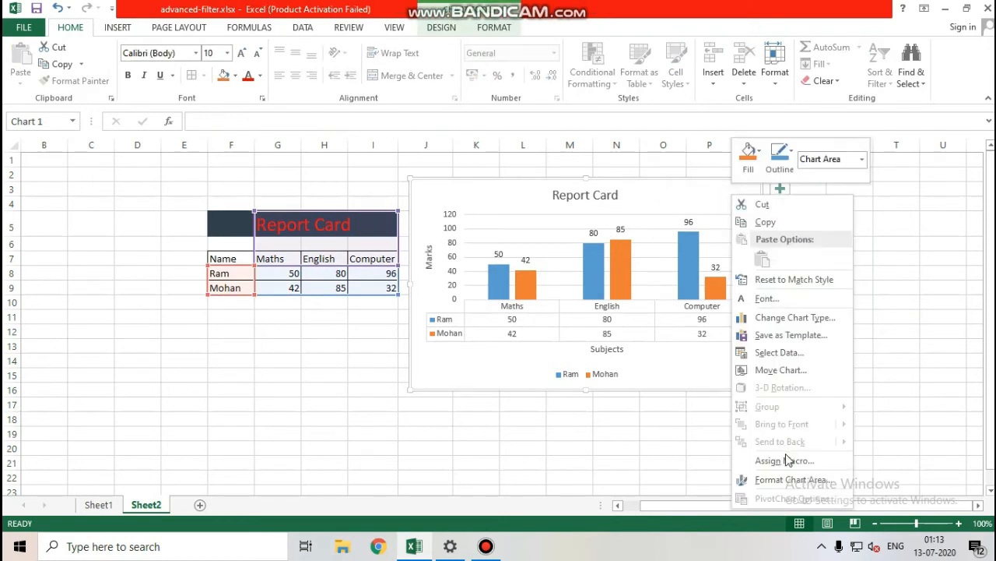
pyautogui.rightClick(658, 192)
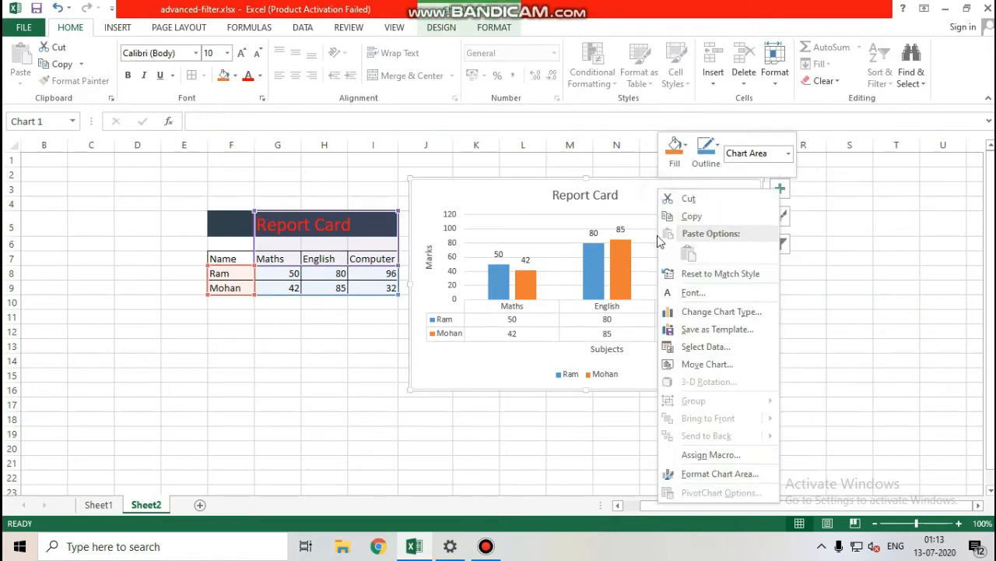
pyautogui.click(708, 474)
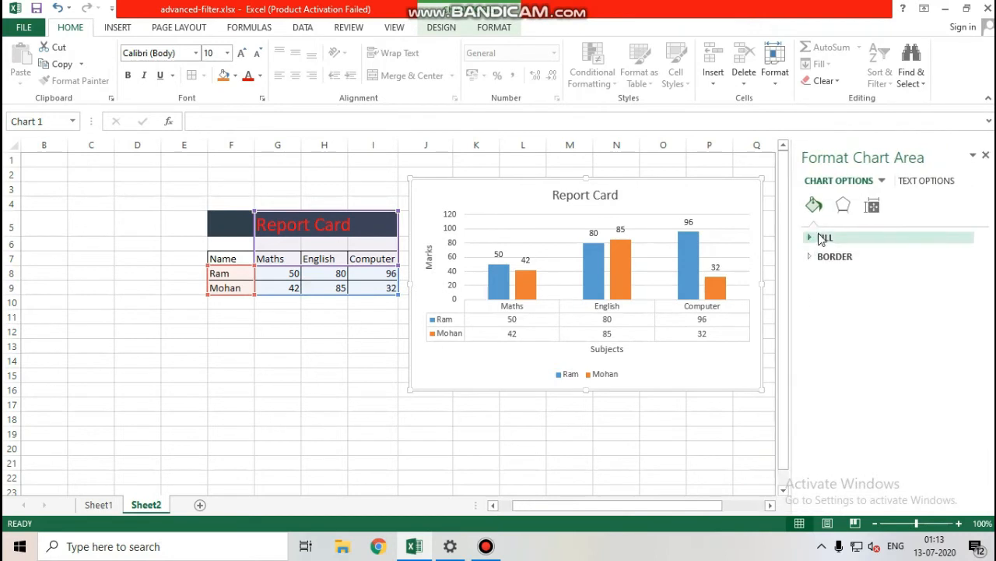
pyautogui.click(823, 238)
pyautogui.click(833, 277)
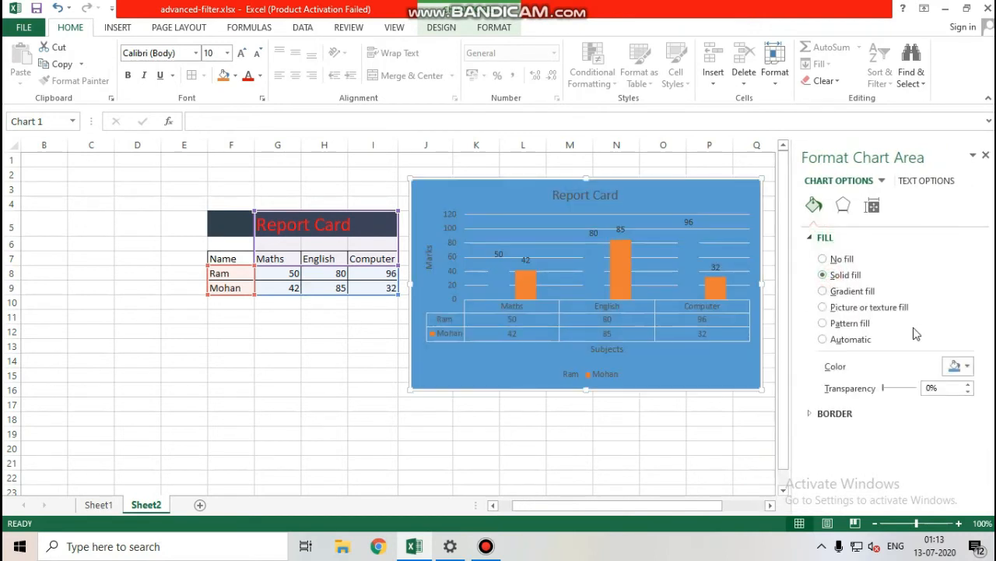
pyautogui.click(958, 365)
pyautogui.click(933, 418)
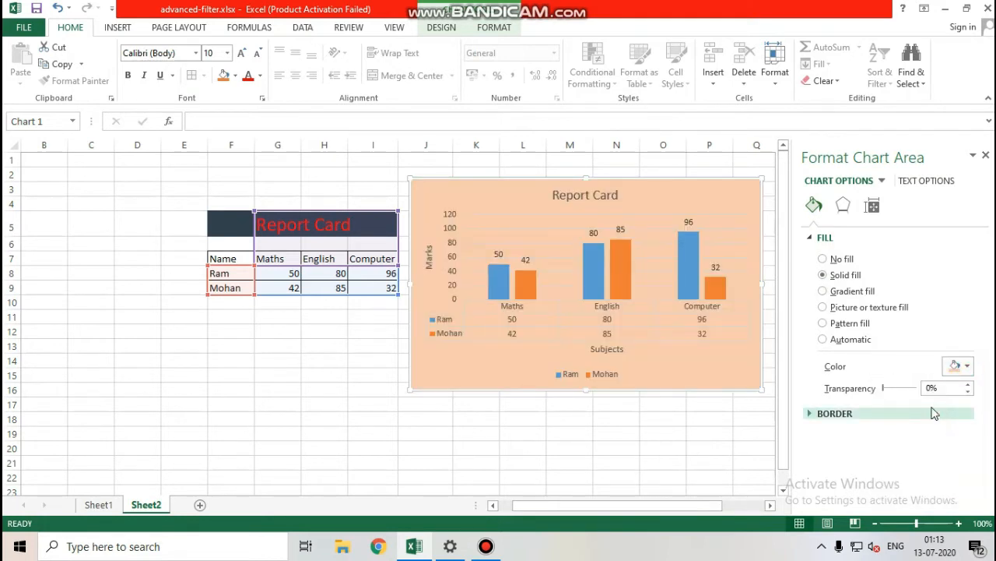
# Switch the chart area's background to a gradient fill and finish formatting it
pyautogui.click(843, 291)
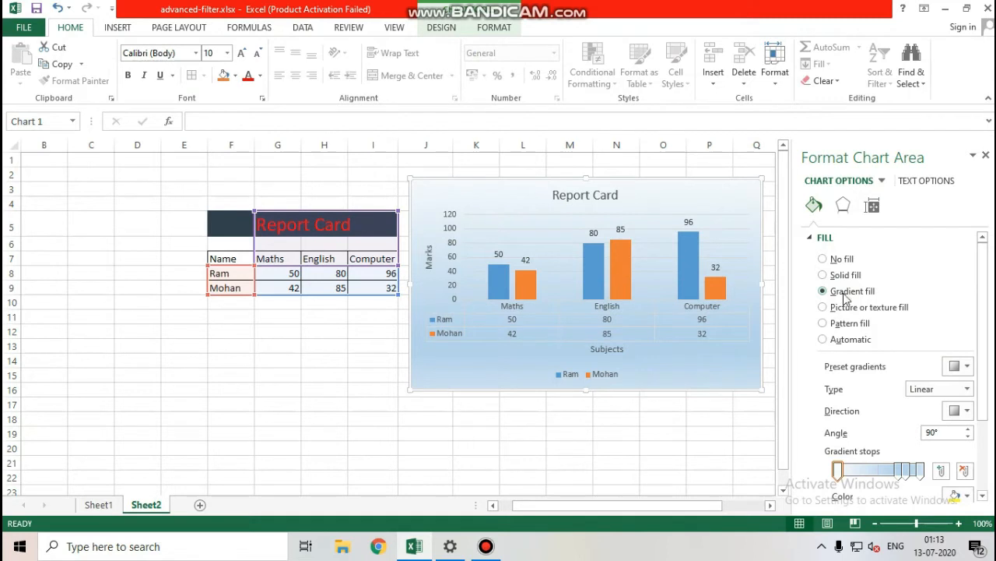
pyautogui.click(721, 425)
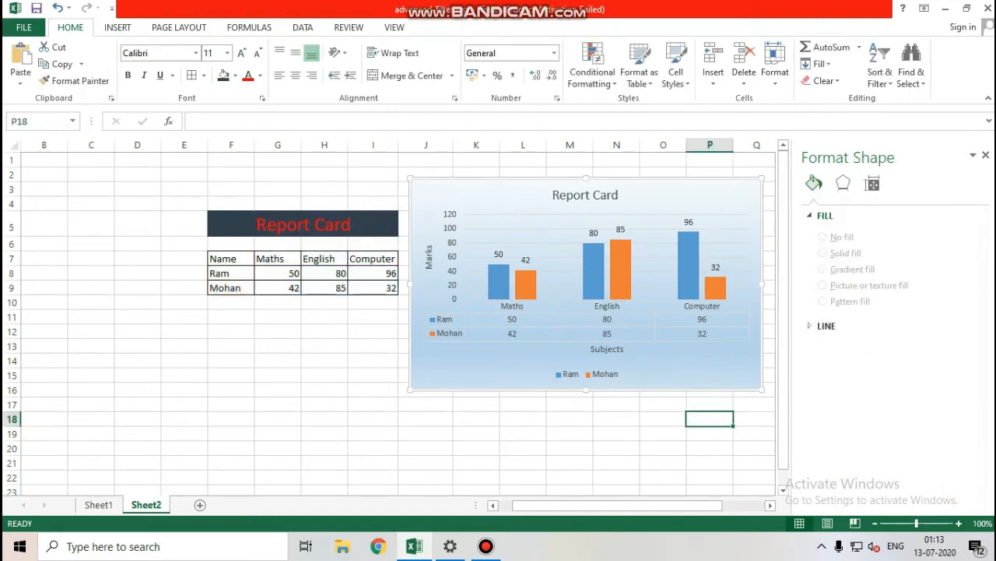
pyautogui.click(986, 155)
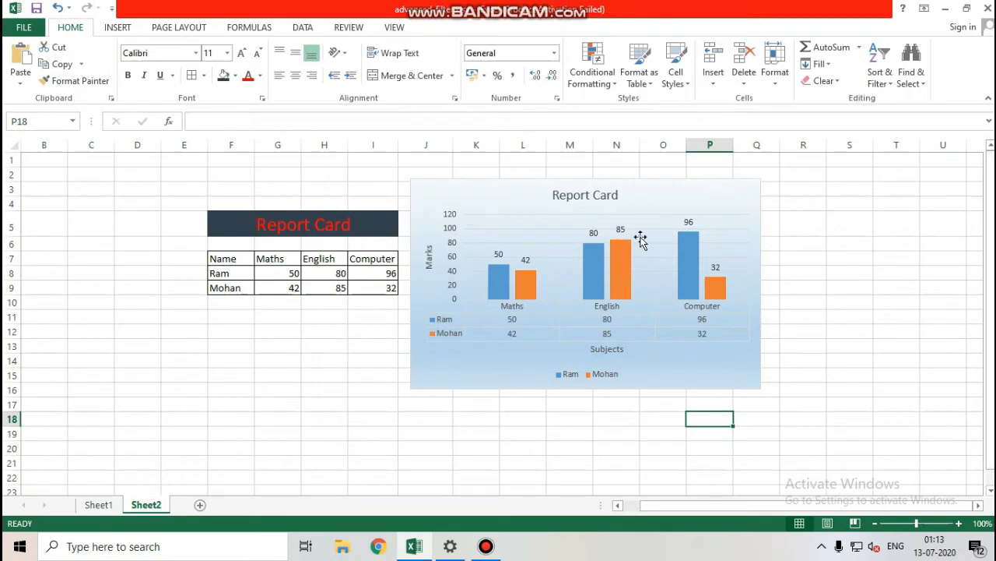
# Change the chart's colour scheme to the second Colorful palette, giving blue and grey columns
pyautogui.click(464, 196)
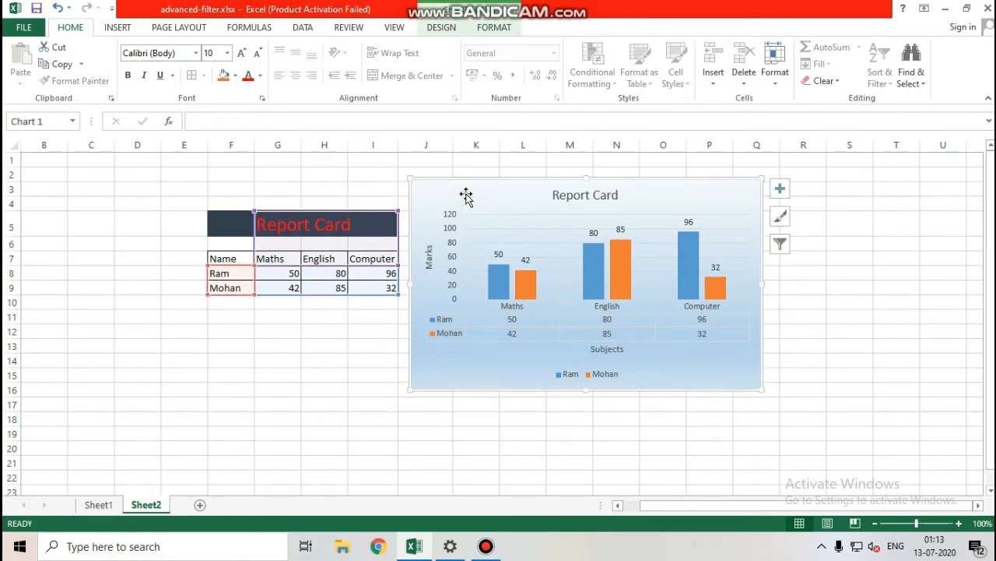
pyautogui.click(430, 29)
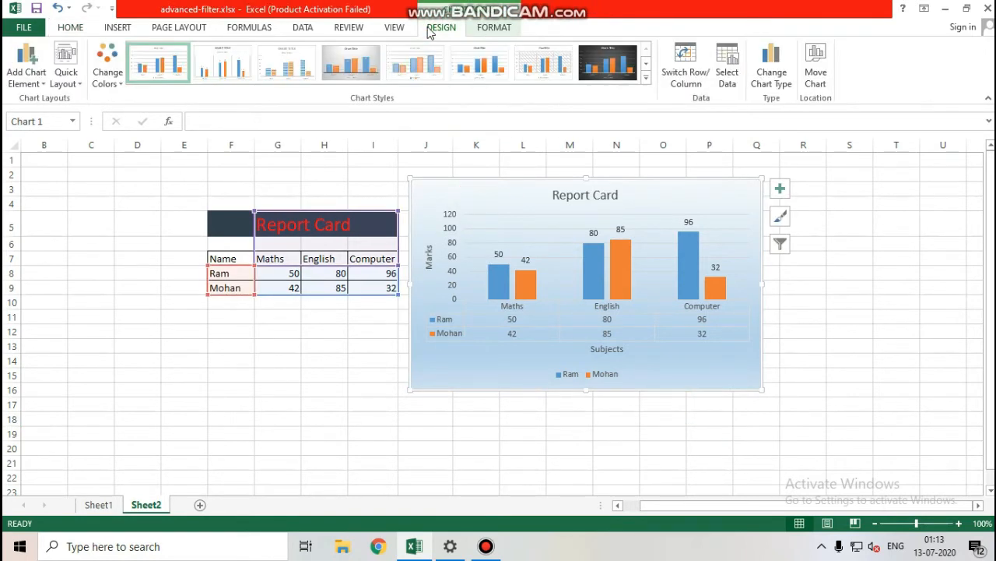
pyautogui.click(117, 28)
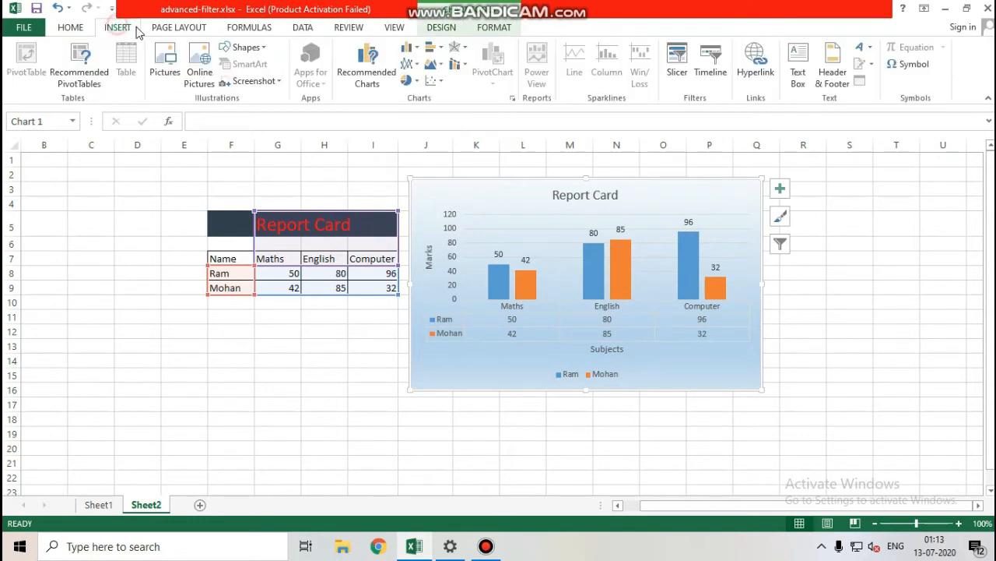
pyautogui.click(186, 29)
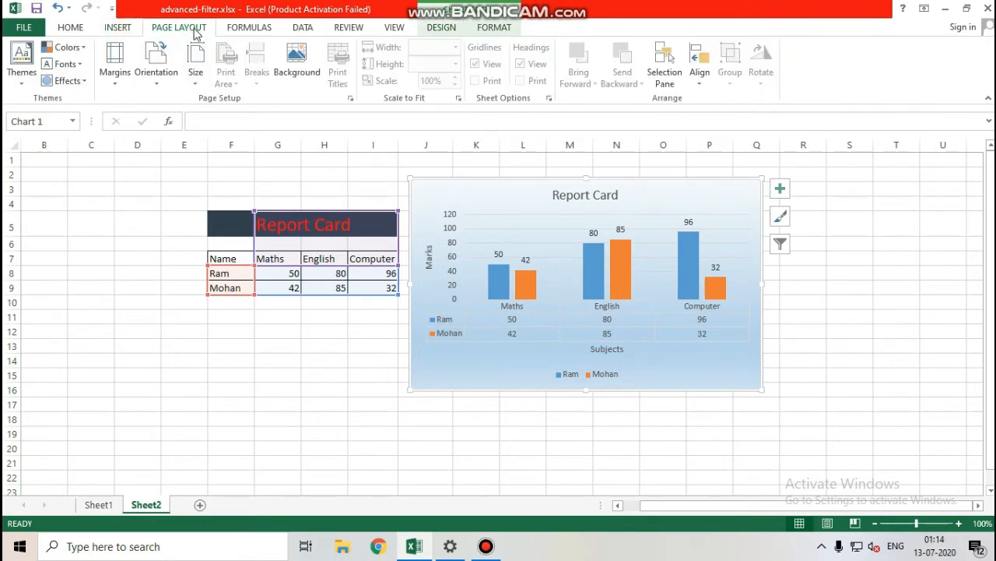
pyautogui.click(441, 29)
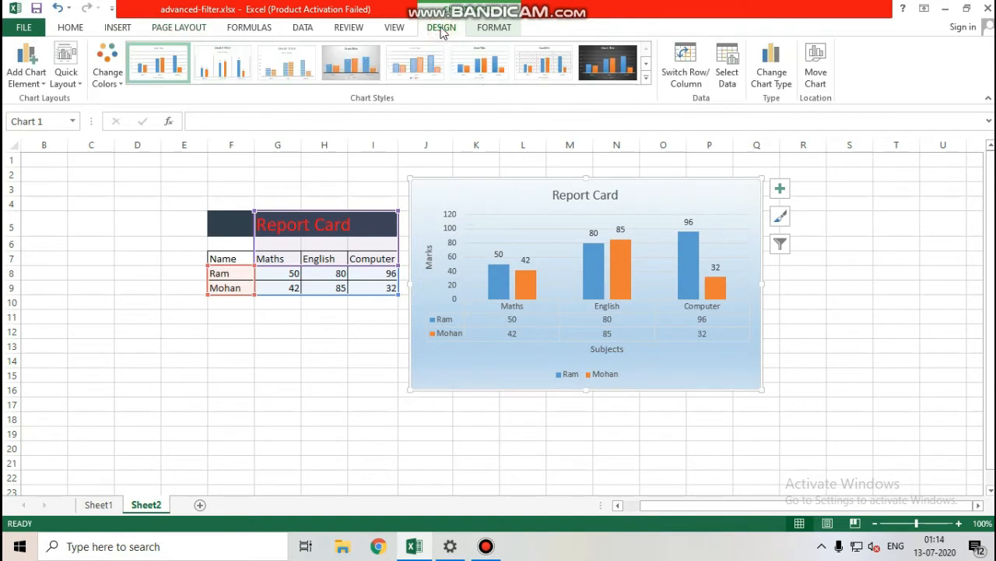
pyautogui.click(109, 74)
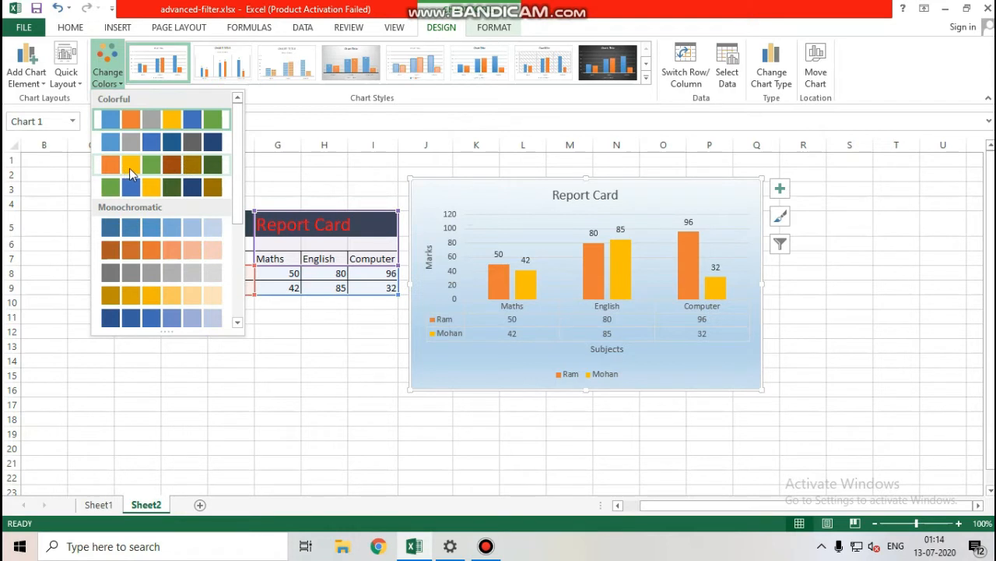
pyautogui.click(150, 144)
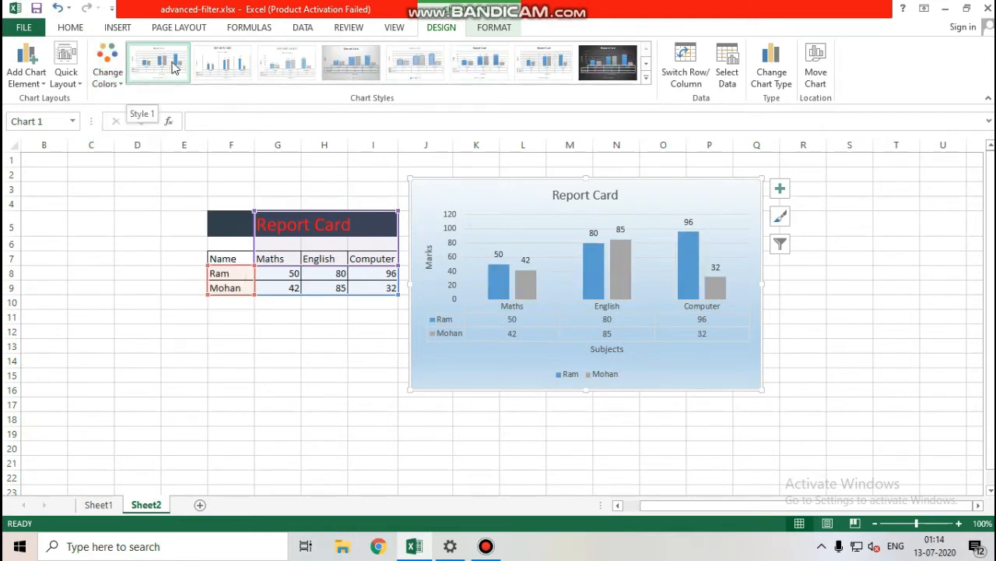
# Try the preset chart styles in turn, starting from Style 1, and apply the one with the dark background
pyautogui.click(174, 68)
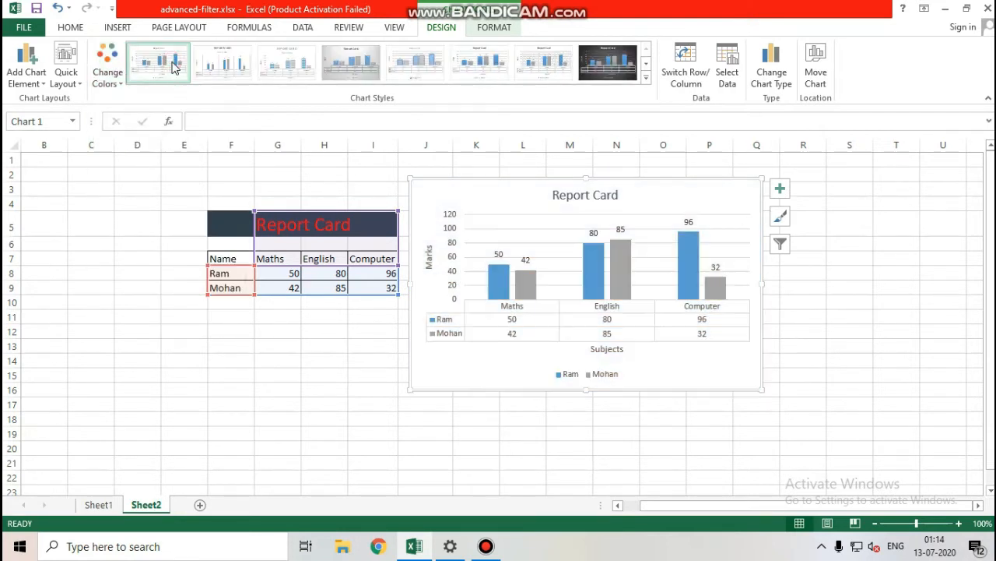
pyautogui.click(213, 63)
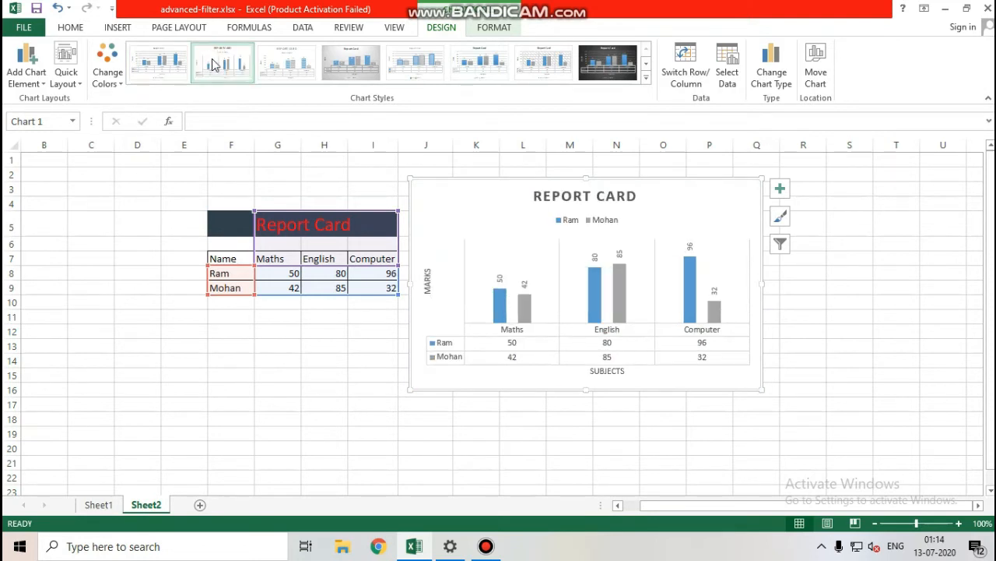
pyautogui.click(170, 66)
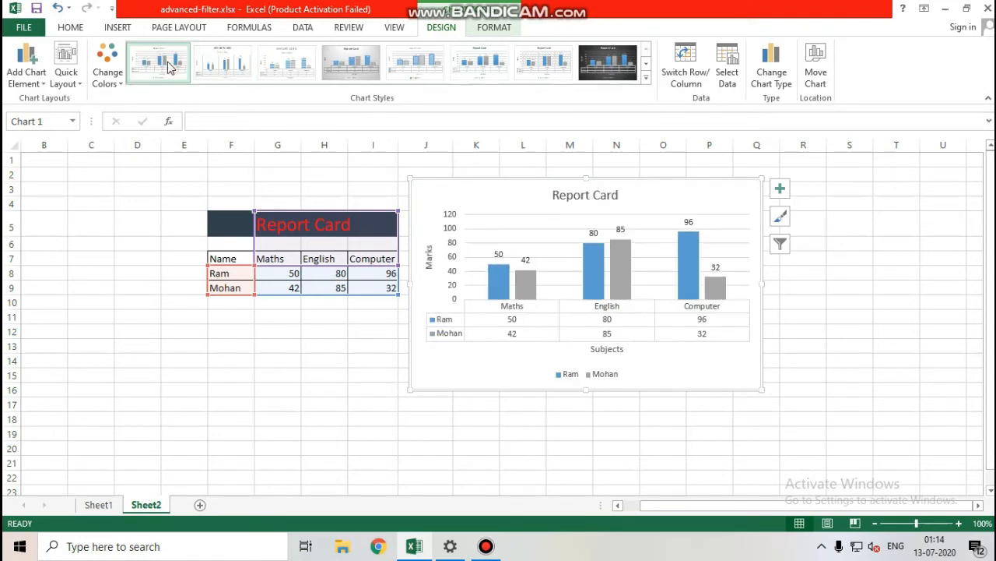
pyautogui.click(226, 67)
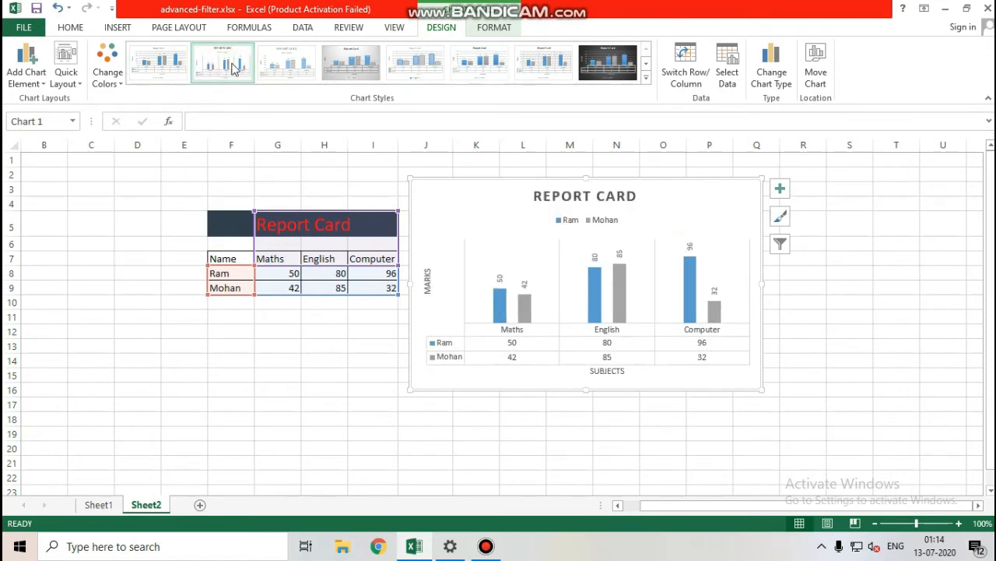
pyautogui.click(286, 66)
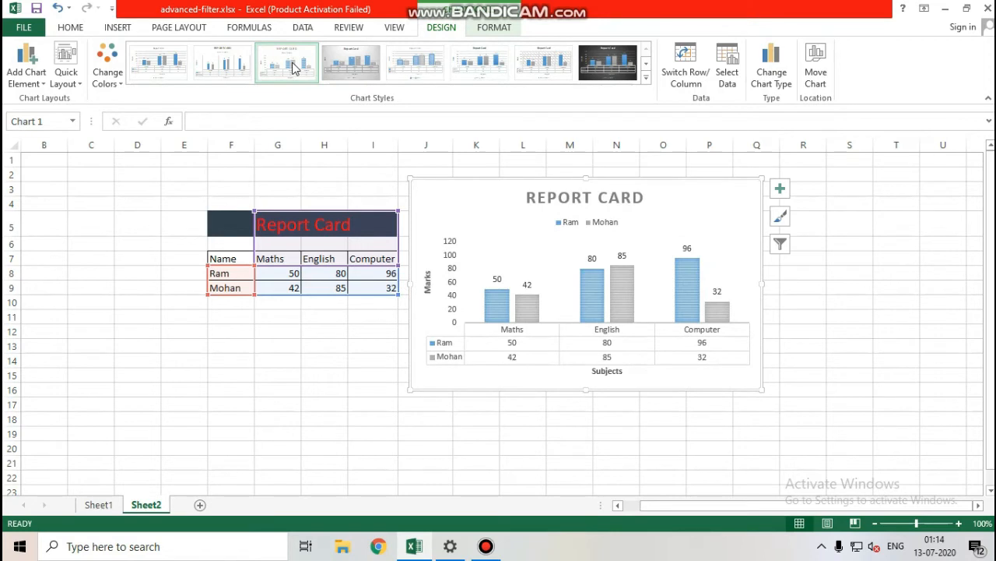
pyautogui.click(347, 68)
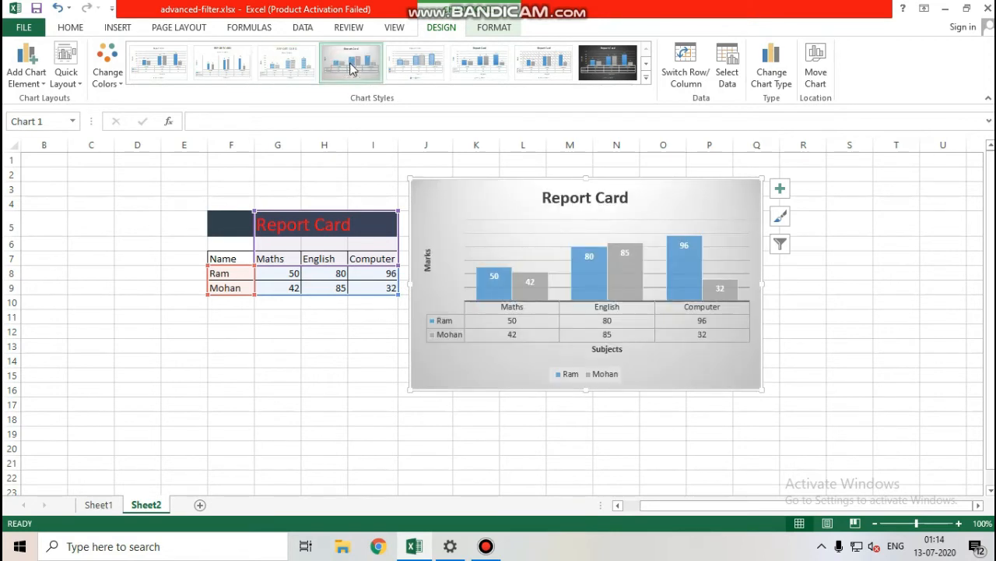
pyautogui.click(433, 63)
pyautogui.click(467, 70)
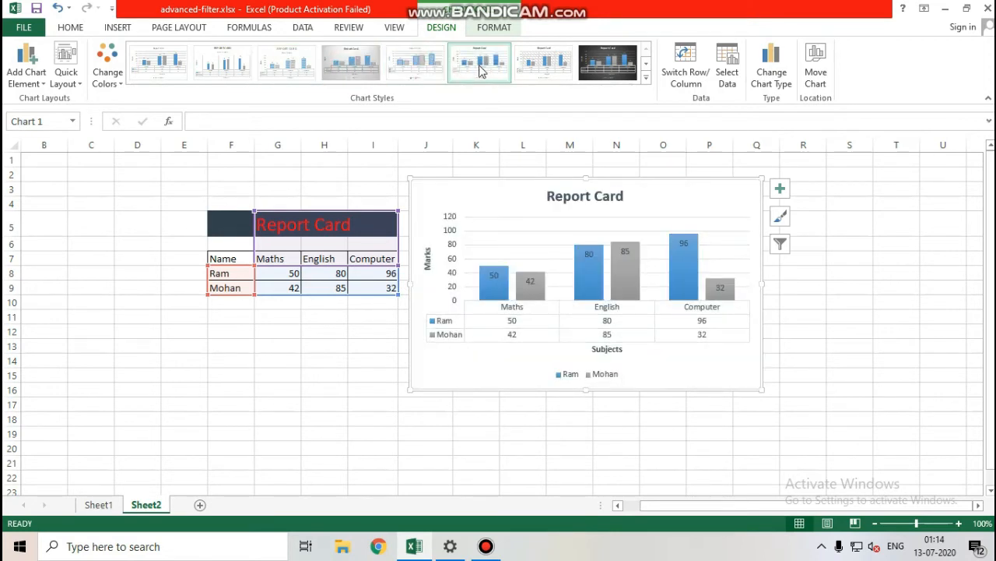
pyautogui.click(543, 56)
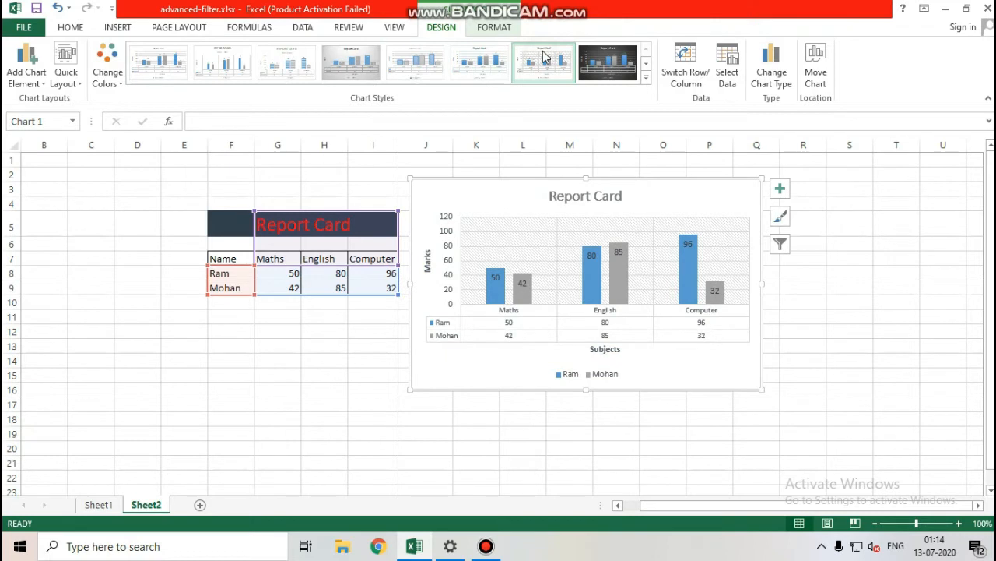
pyautogui.click(619, 70)
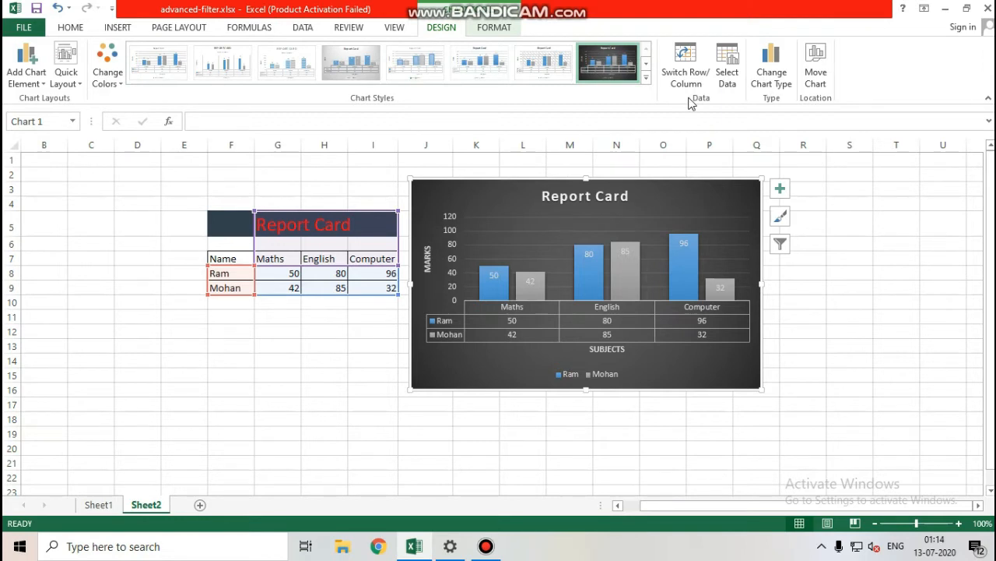
# Select the report card data from the Name header through the last Computer mark, F7:I9
pyautogui.click(242, 335)
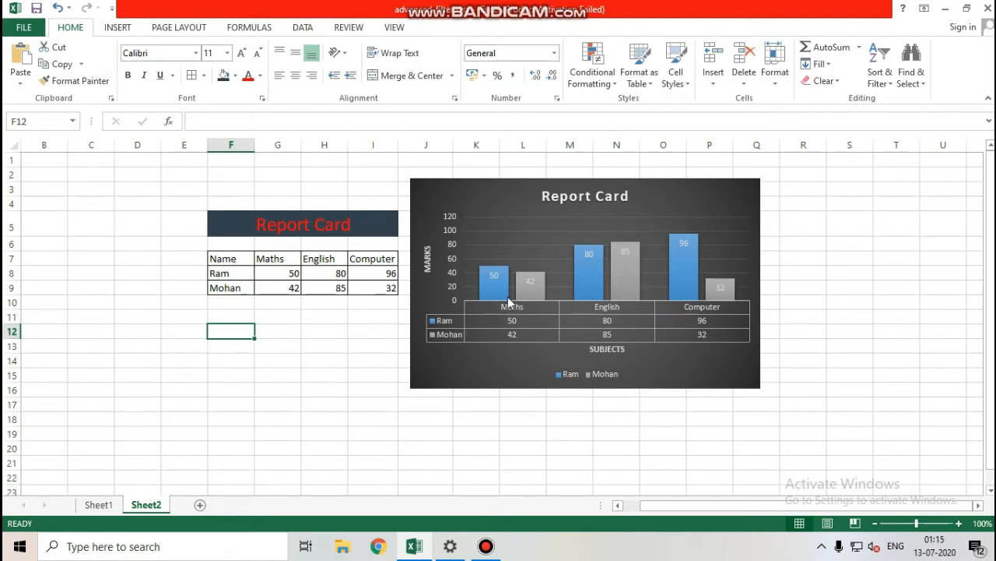
pyautogui.moveTo(224, 259); pyautogui.dragTo(389, 286)
pyautogui.click(479, 199)
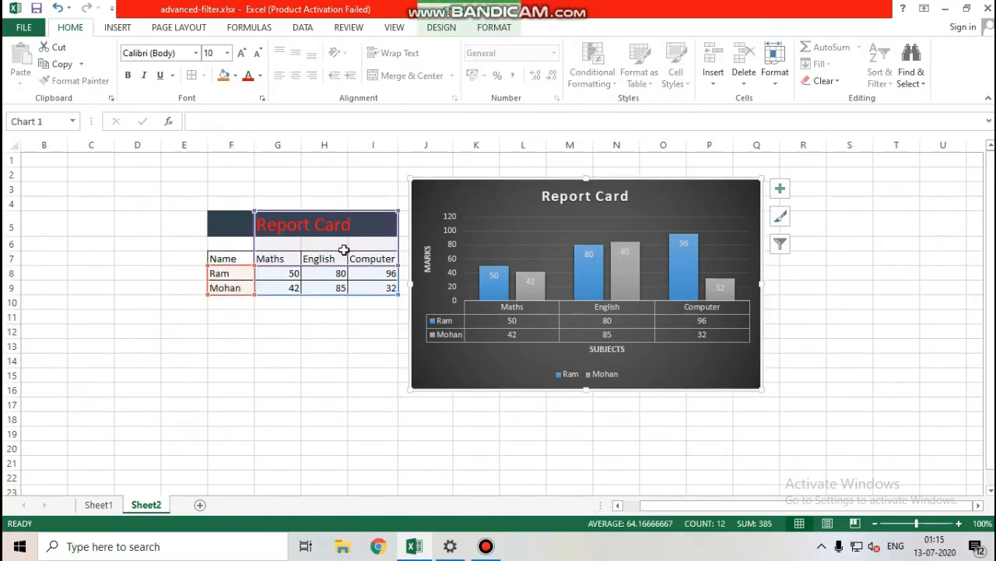
pyautogui.click(282, 320)
pyautogui.moveTo(234, 259); pyautogui.dragTo(366, 284)
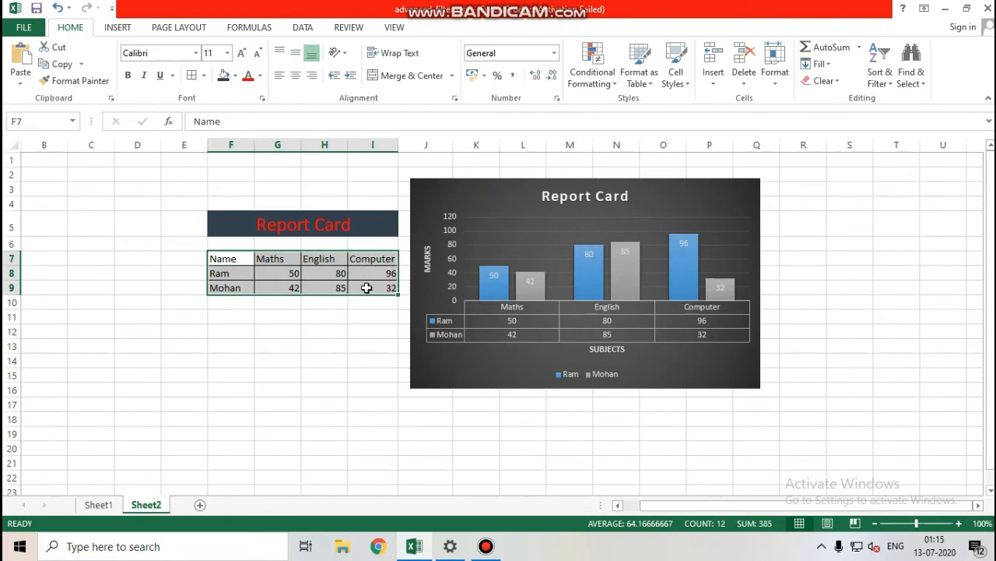
# Look through the pie, stock, surface and radar chart types available for the selected table data
pyautogui.click(131, 28)
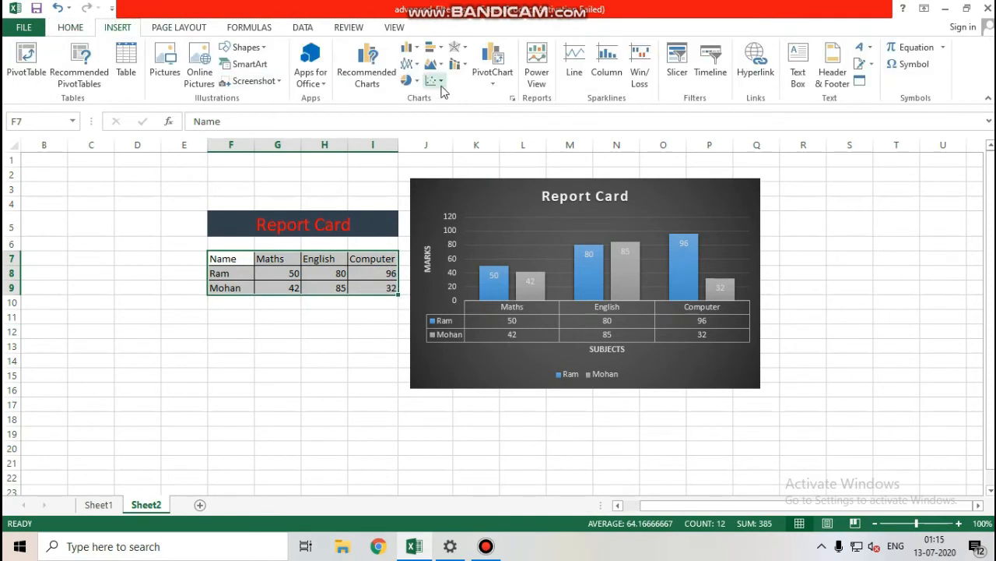
pyautogui.click(415, 81)
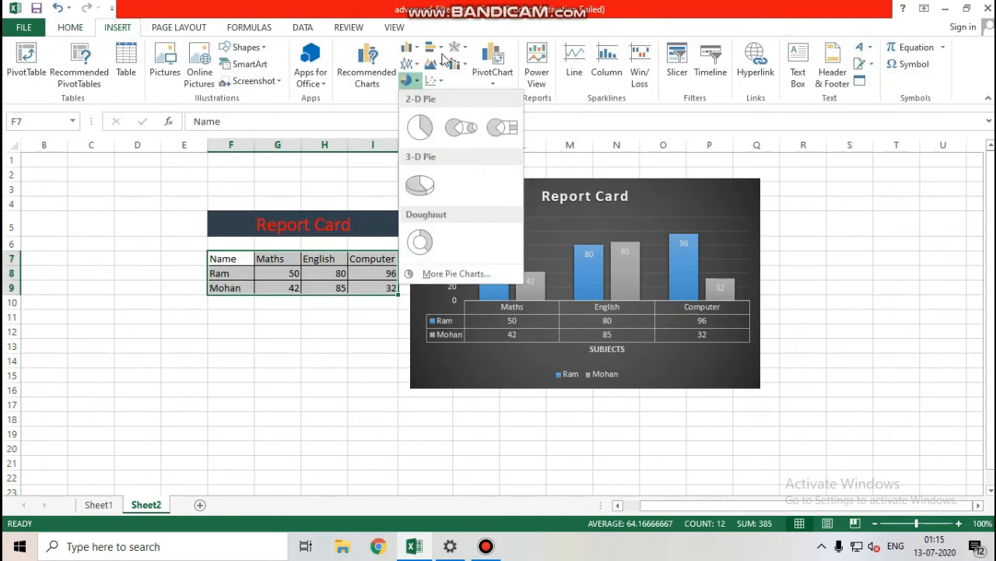
pyautogui.click(460, 52)
pyautogui.click(464, 52)
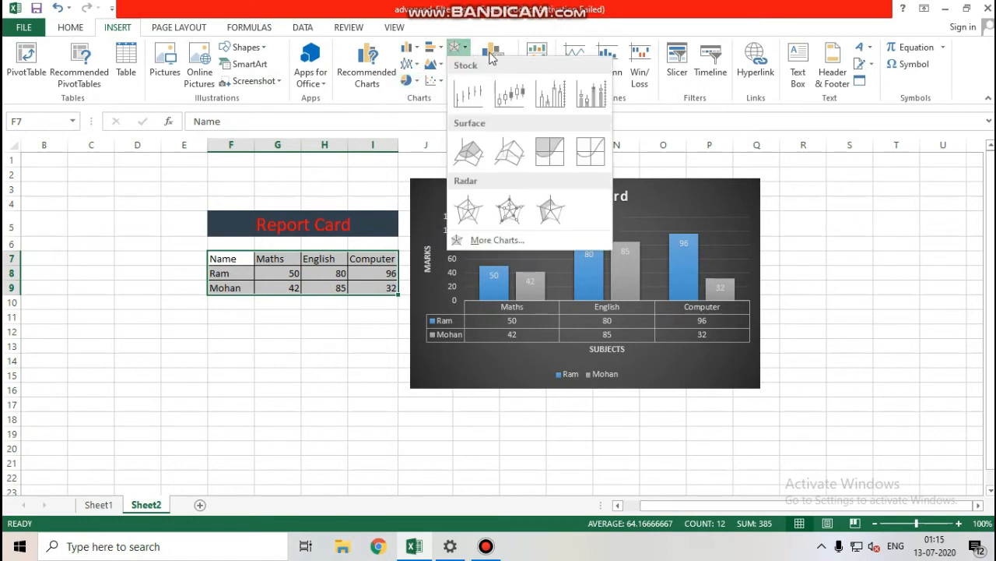
pyautogui.click(509, 29)
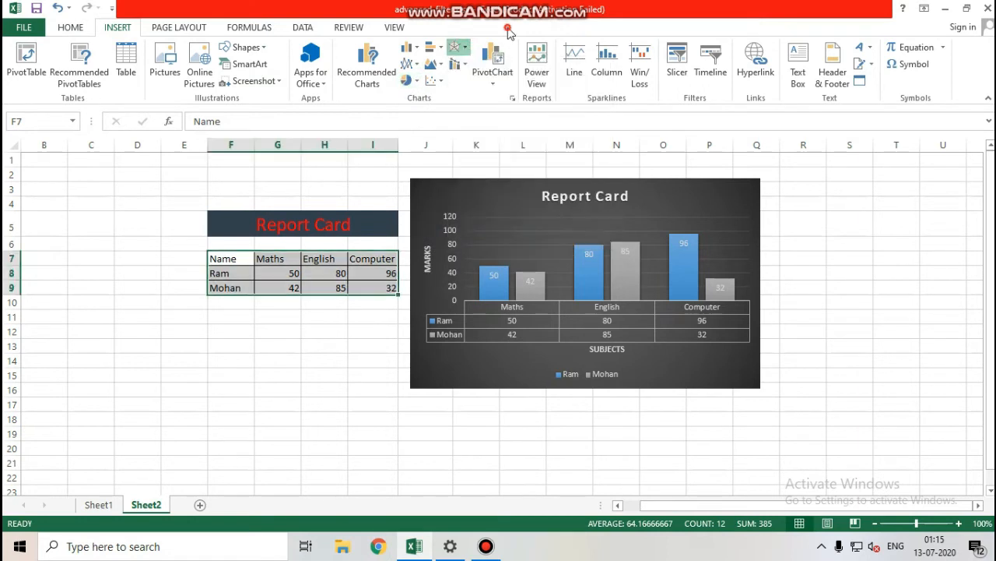
pyautogui.click(496, 85)
pyautogui.click(420, 82)
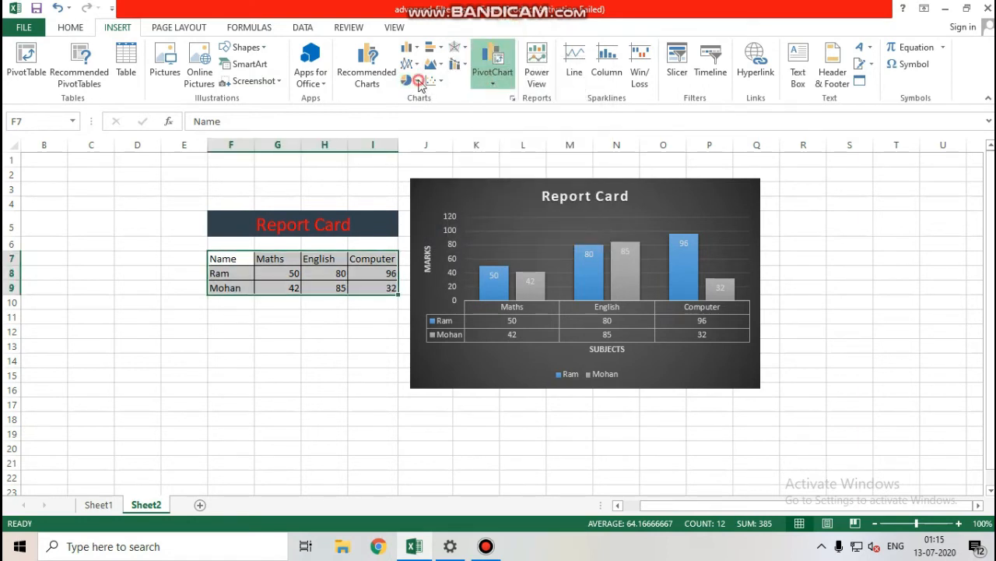
pyautogui.click(420, 83)
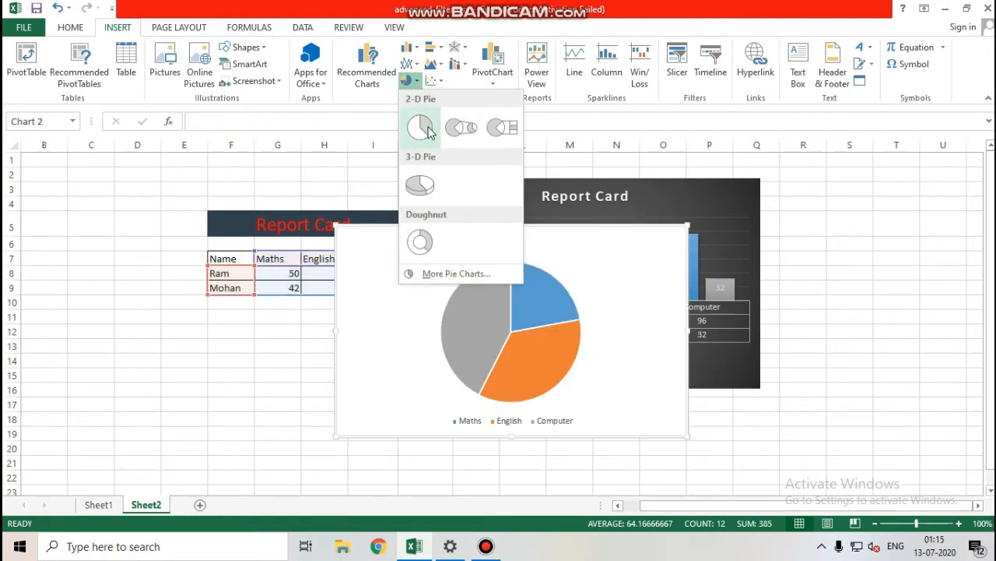
# Try out a 2-D stacked column chart of the table data placed below the table, and delete it
pyautogui.click(418, 50)
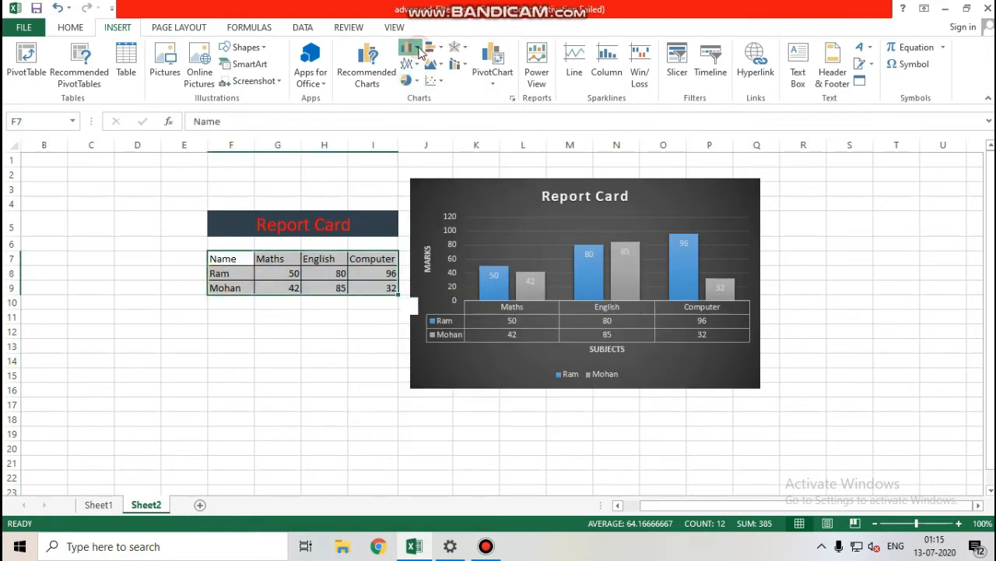
pyautogui.click(418, 51)
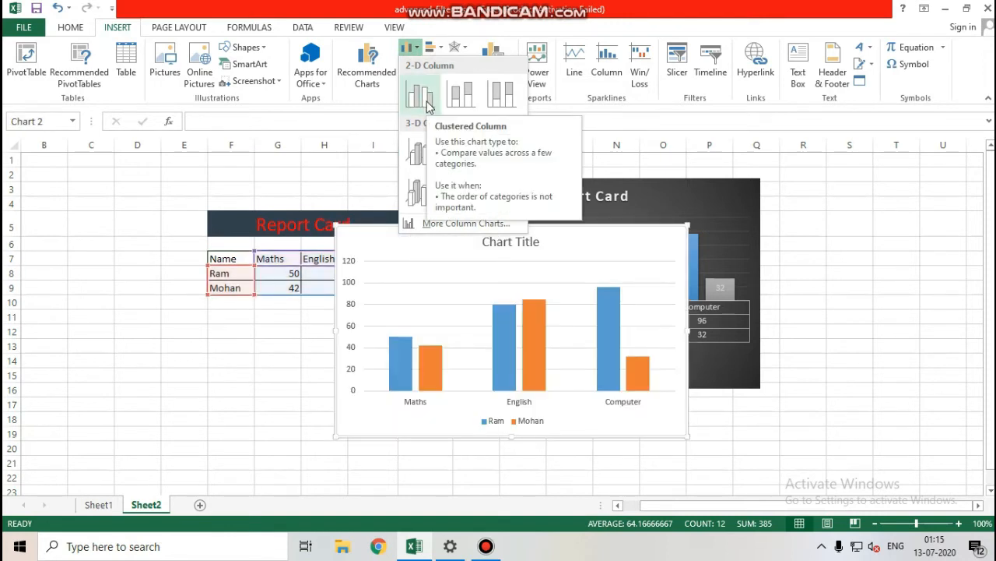
pyautogui.click(460, 95)
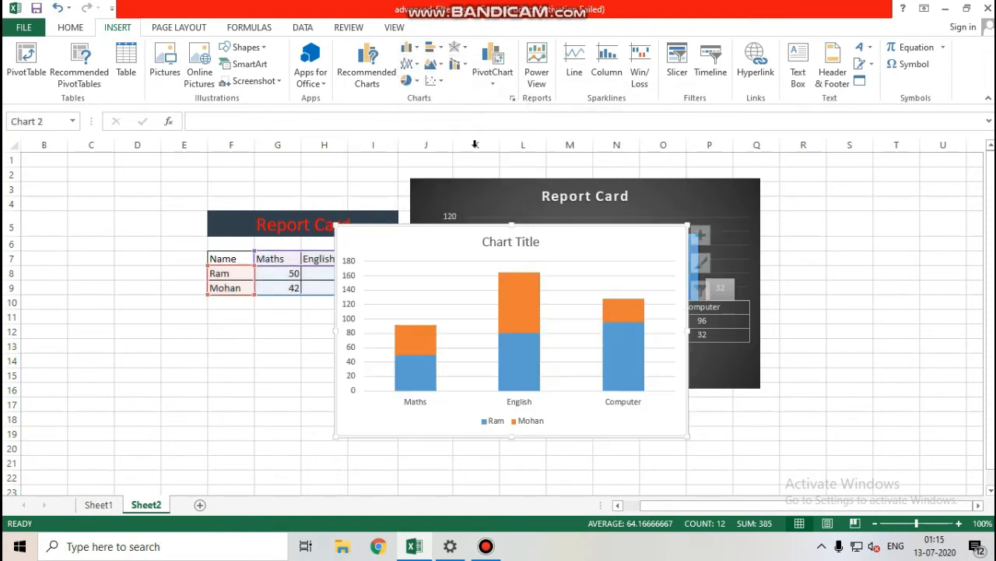
pyautogui.moveTo(457, 241); pyautogui.dragTo(171, 317)
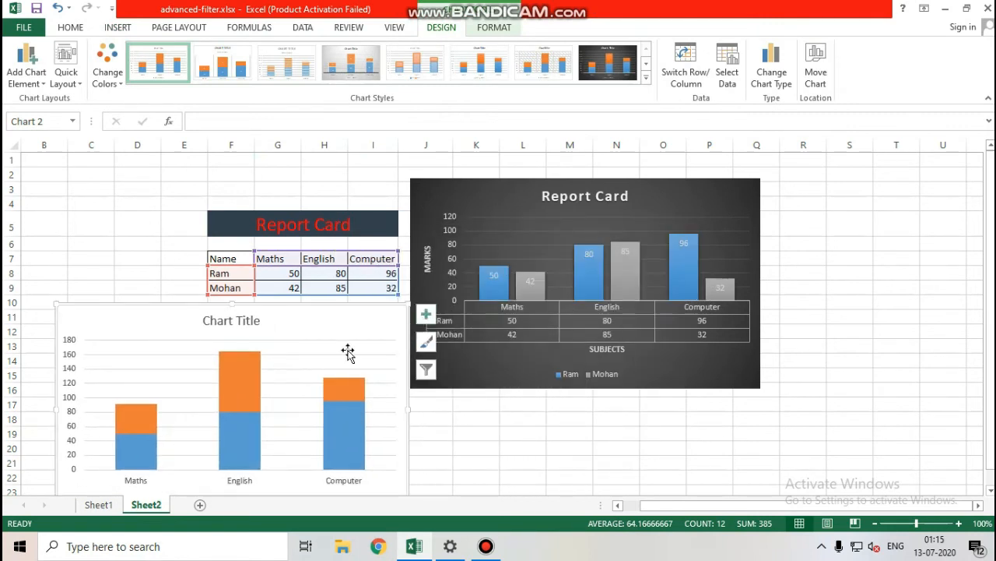
pyautogui.press('Delete')
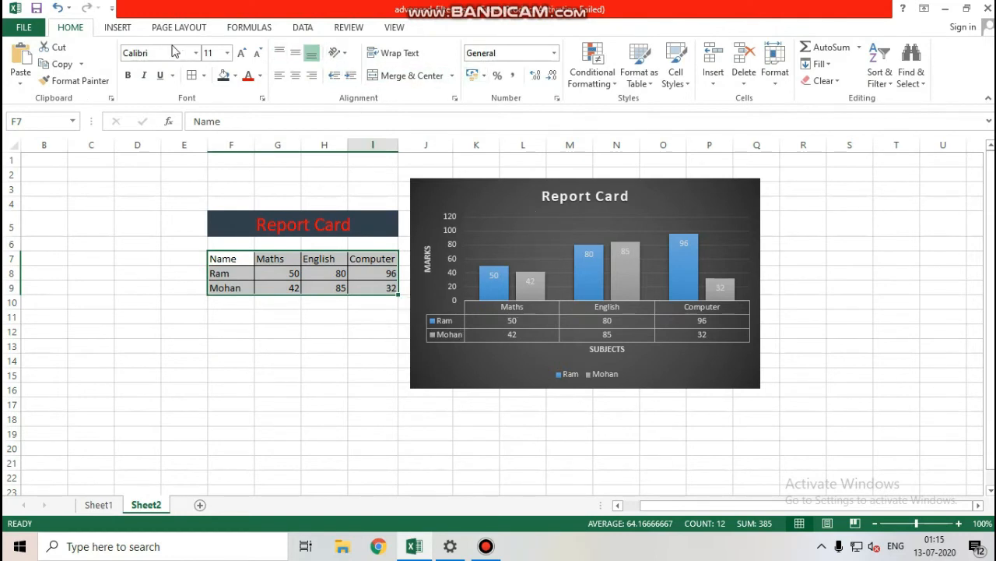
# Try to create line sparklines from the data range F7:I9 with the location range $F$7:$I$9
pyautogui.click(121, 28)
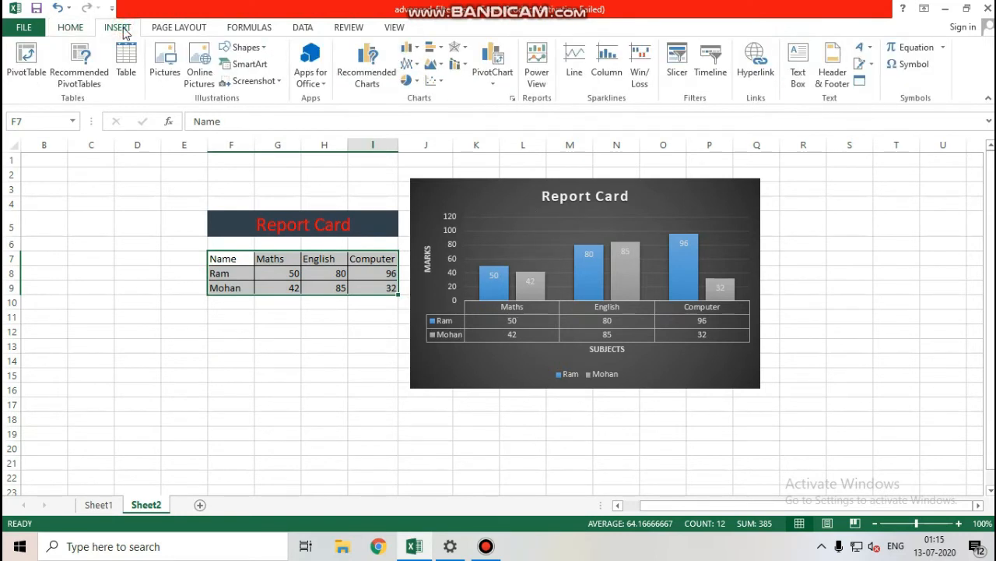
pyautogui.click(577, 60)
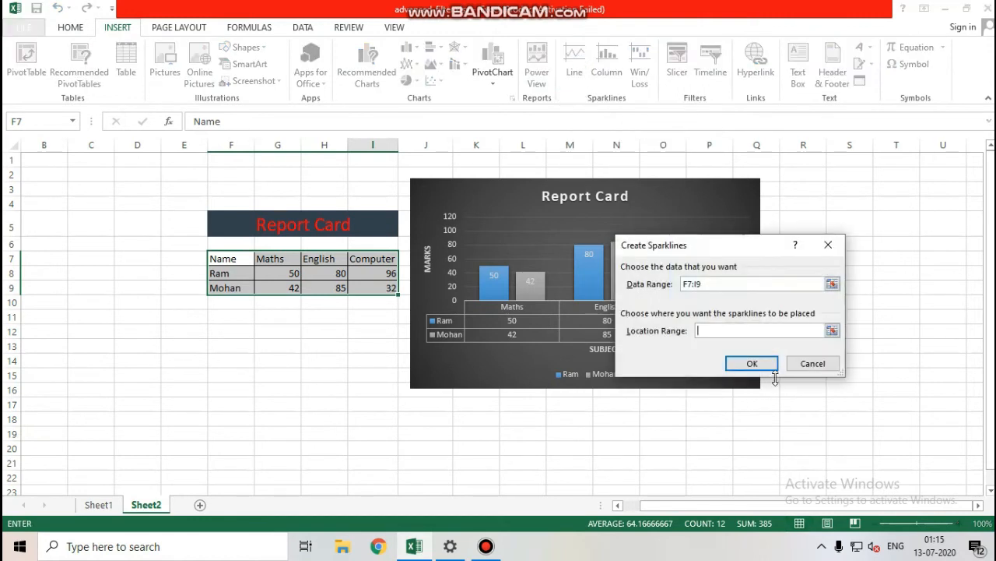
pyautogui.moveTo(219, 256); pyautogui.dragTo(383, 288)
pyautogui.click(752, 364)
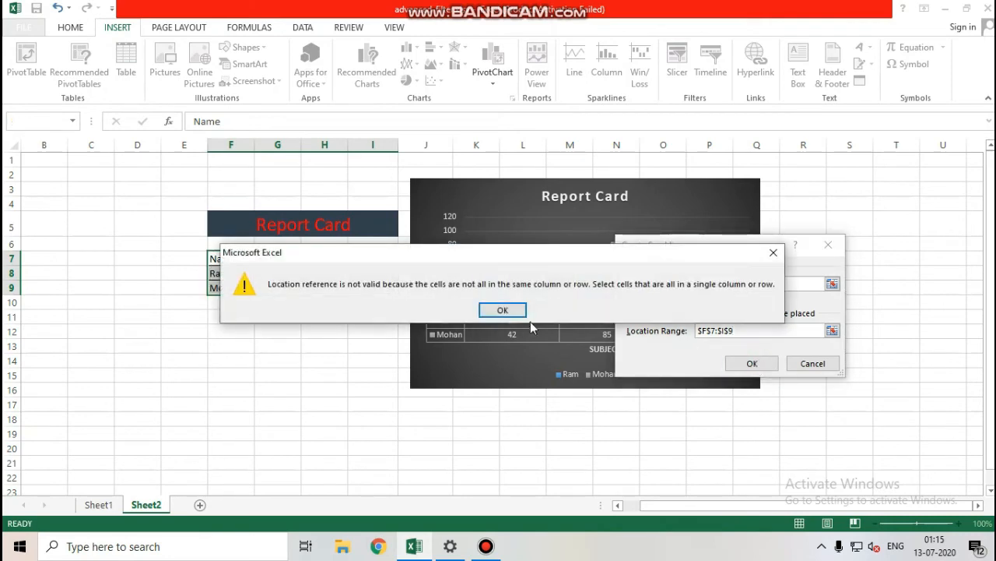
pyautogui.click(514, 309)
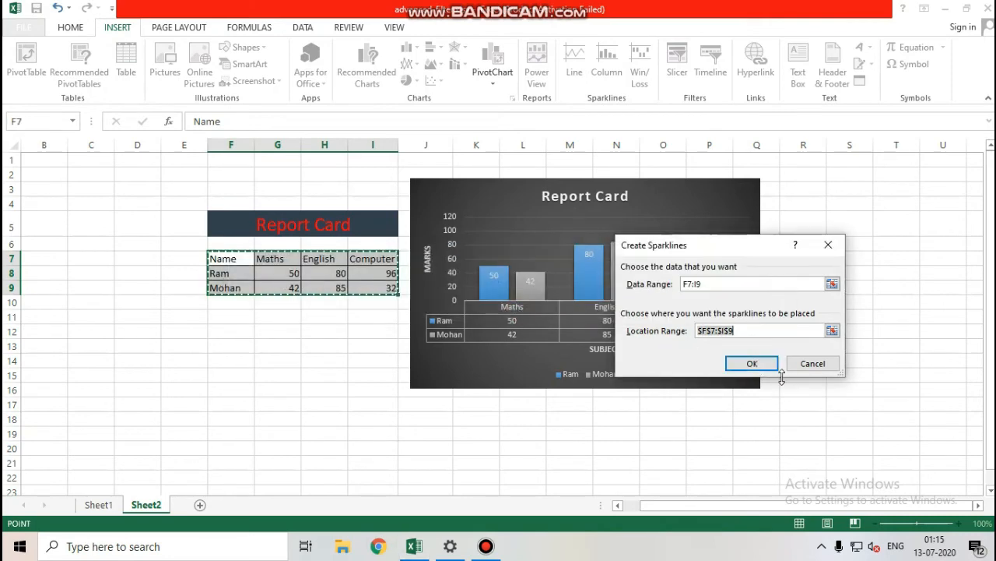
# Try $F$8:$I$9 as the location range for the line sparklines
pyautogui.click(382, 298)
pyautogui.moveTo(246, 274); pyautogui.dragTo(372, 290)
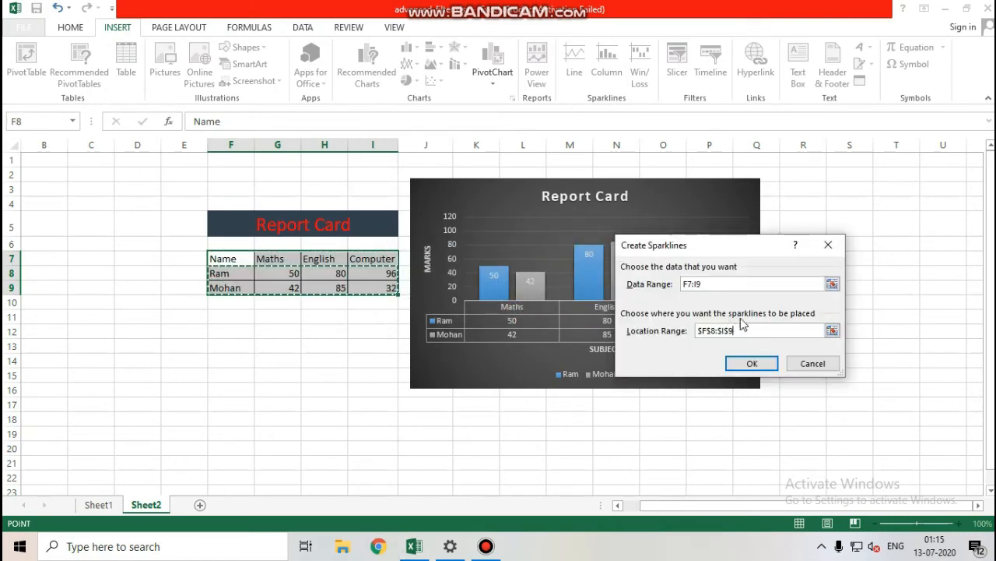
pyautogui.click(752, 364)
pyautogui.click(502, 309)
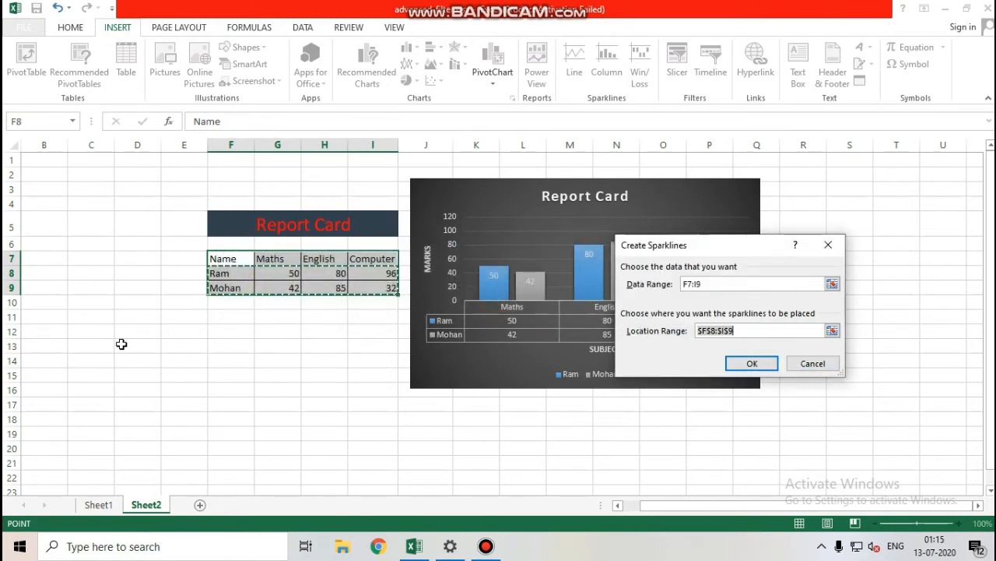
# Try $C$15:$J$28 as the sparklines' location range, and abandon creating the sparklines
pyautogui.moveTo(91, 375); pyautogui.dragTo(436, 480)
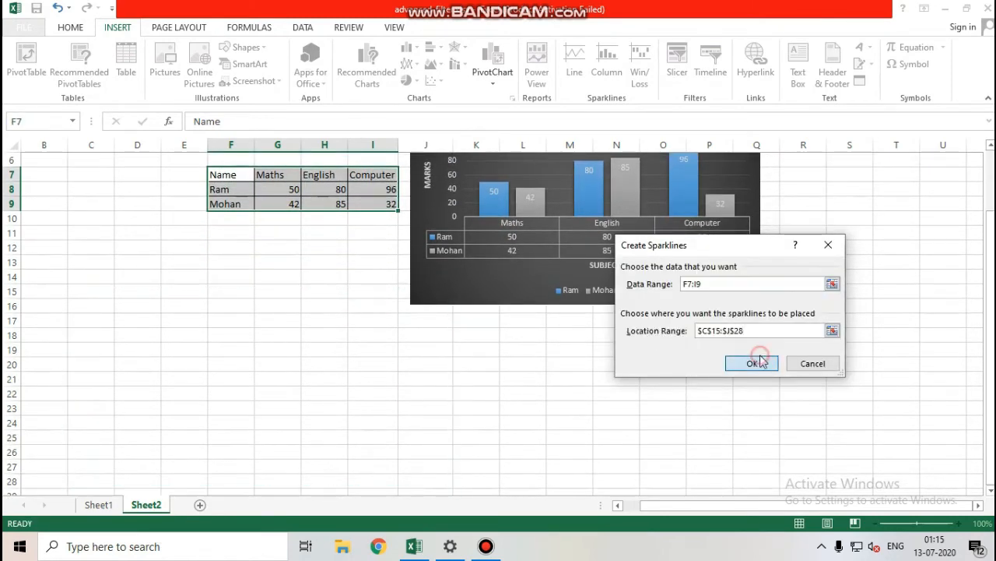
pyautogui.click(752, 363)
pyautogui.click(503, 309)
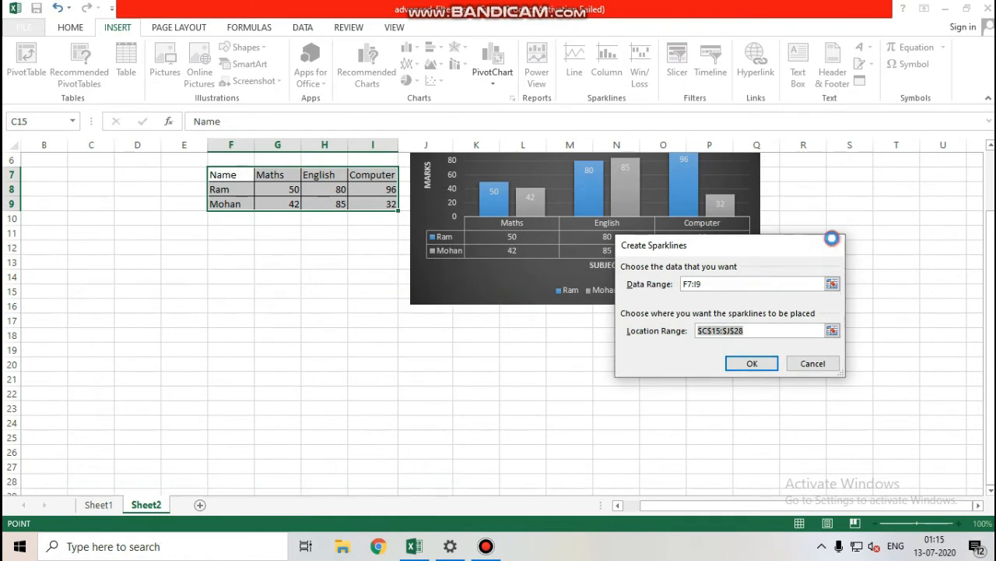
pyautogui.click(828, 245)
pyautogui.scroll(2, 539, 209)
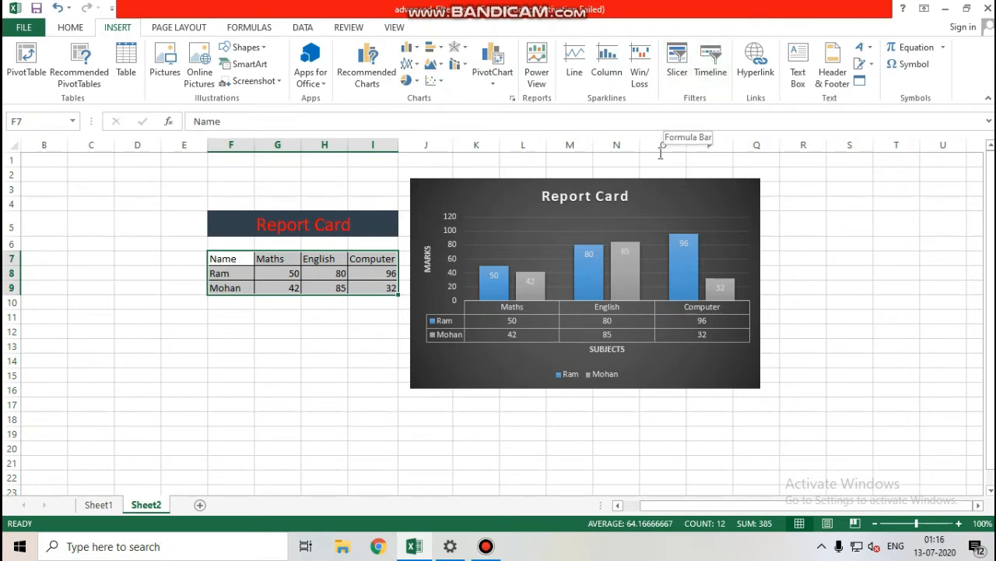
pyautogui.click(486, 546)
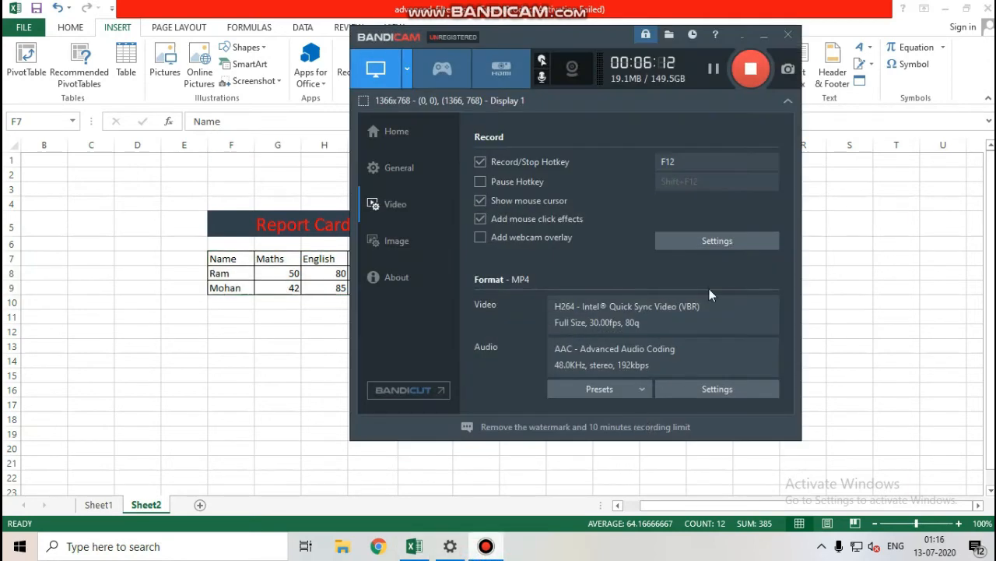
pyautogui.click(764, 35)
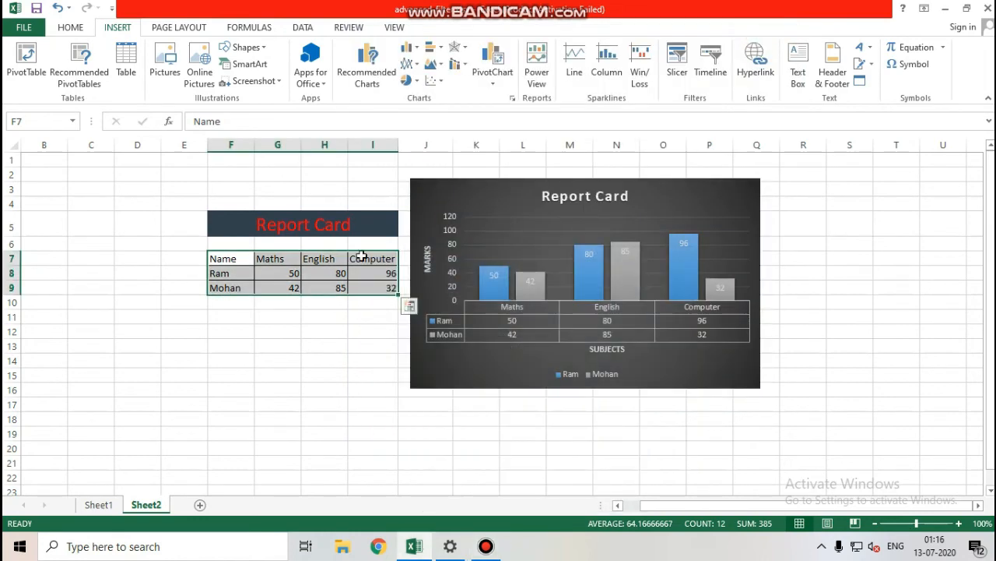
# Try several WordArt styles on the text of the Report Card chart and apply the gold one
pyautogui.click(261, 346)
pyautogui.click(521, 209)
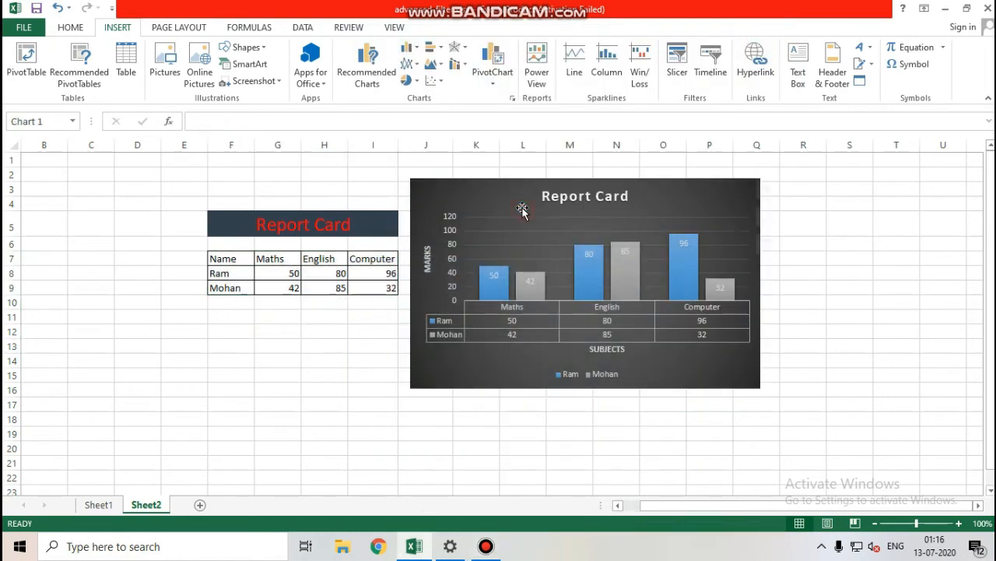
pyautogui.click(448, 29)
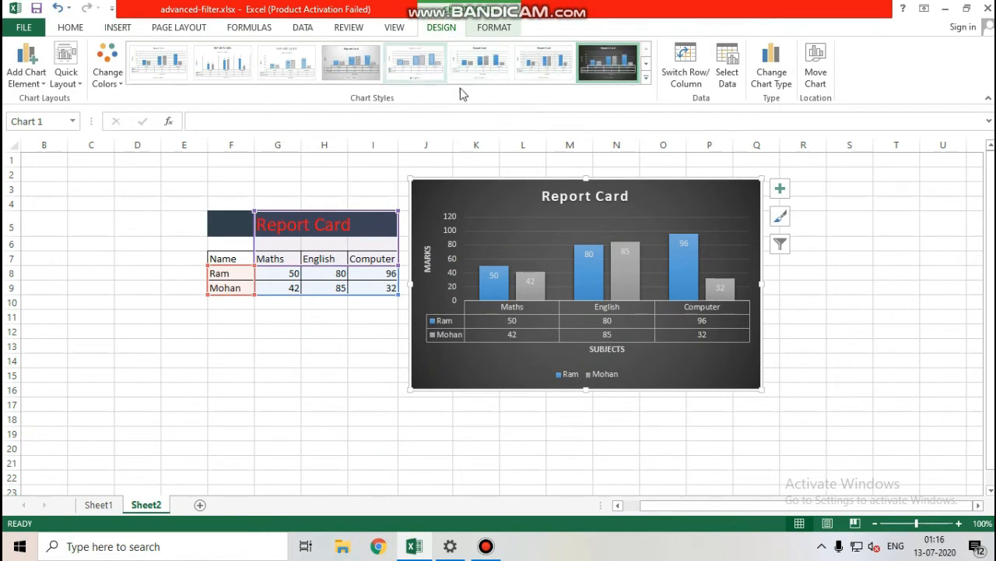
pyautogui.click(498, 28)
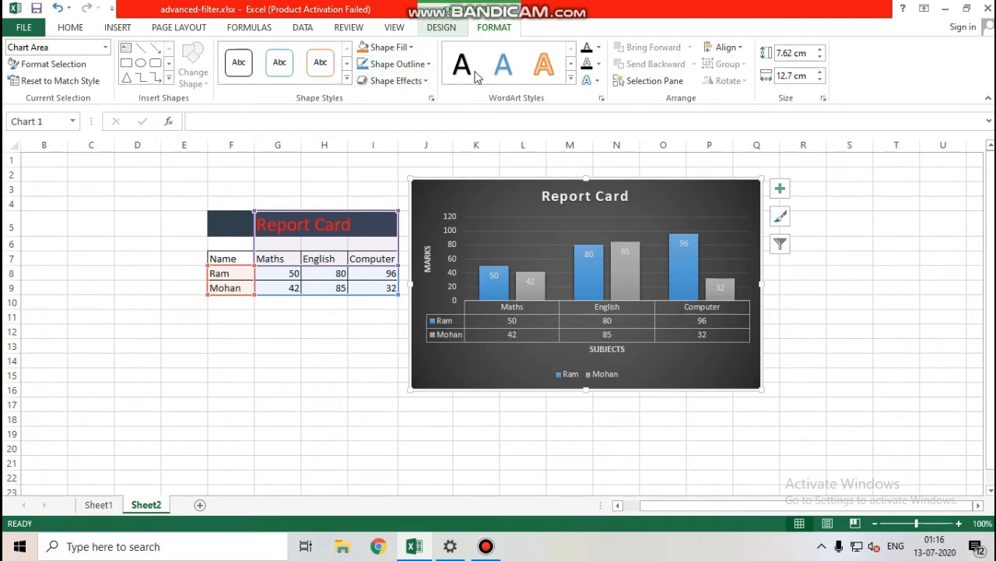
pyautogui.click(503, 66)
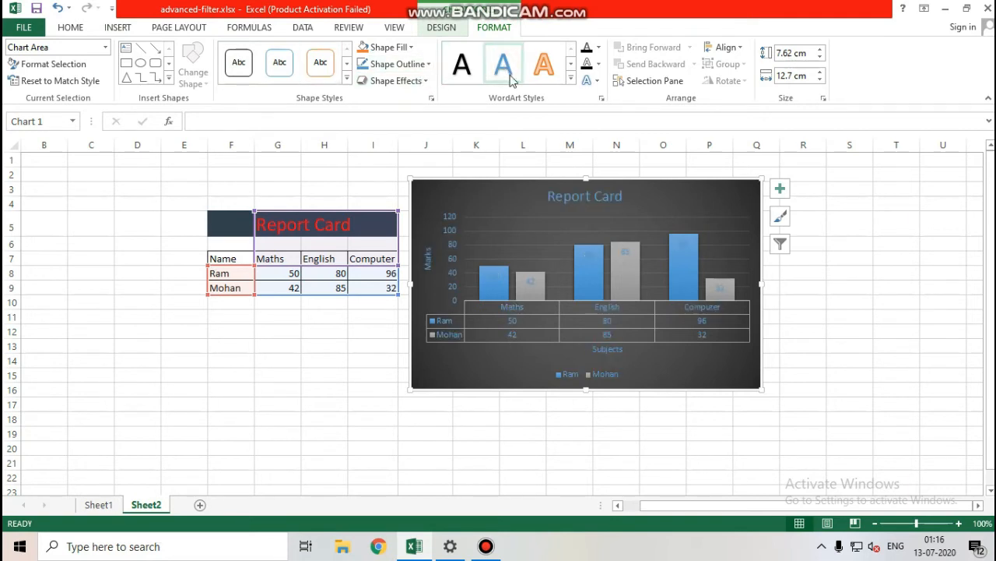
pyautogui.click(571, 78)
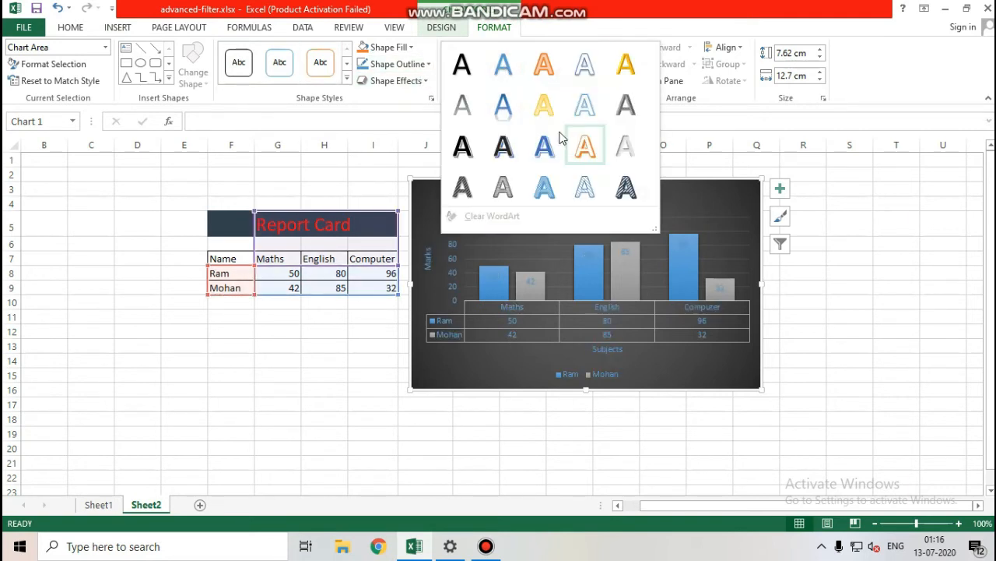
pyautogui.click(580, 145)
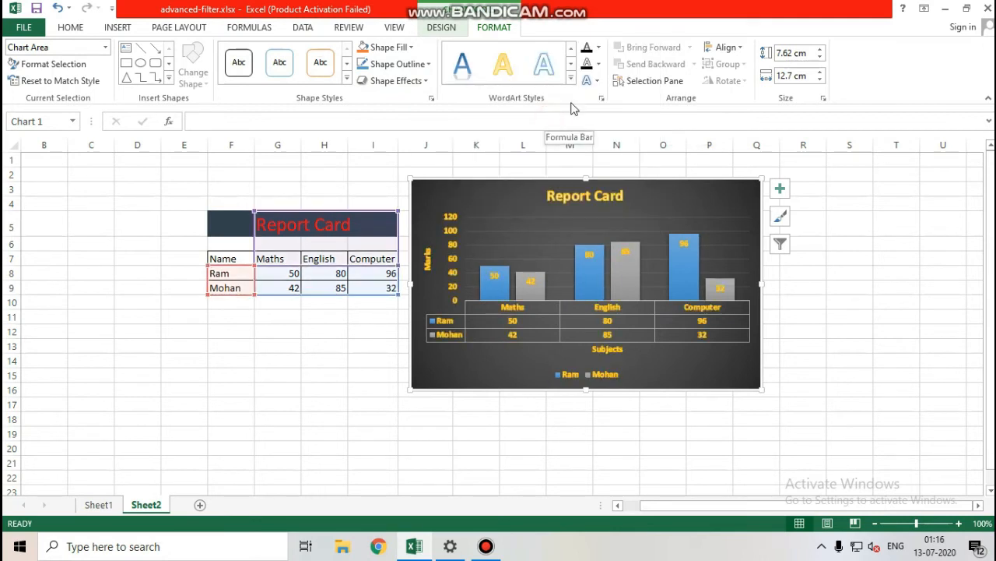
pyautogui.click(571, 77)
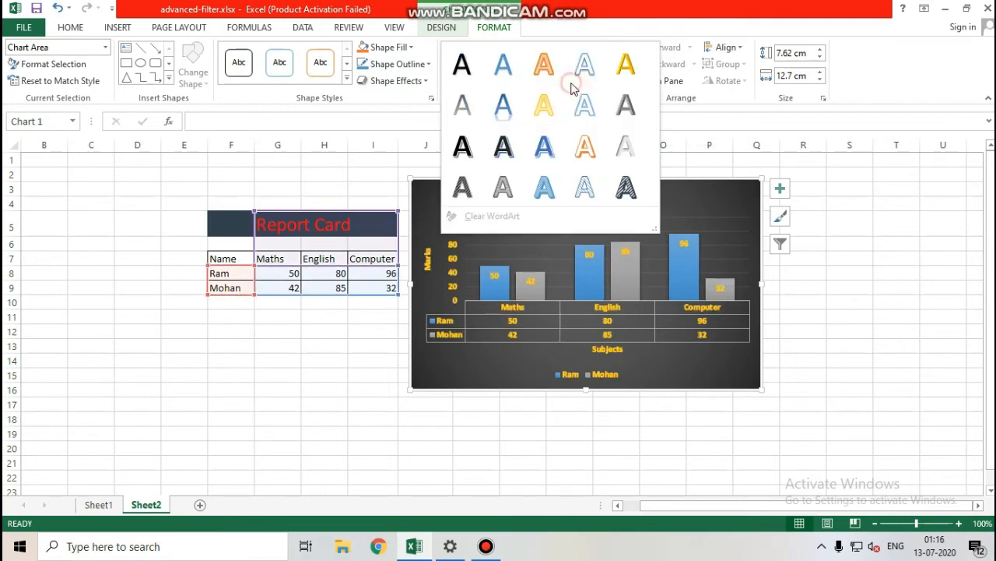
pyautogui.click(624, 186)
pyautogui.click(571, 81)
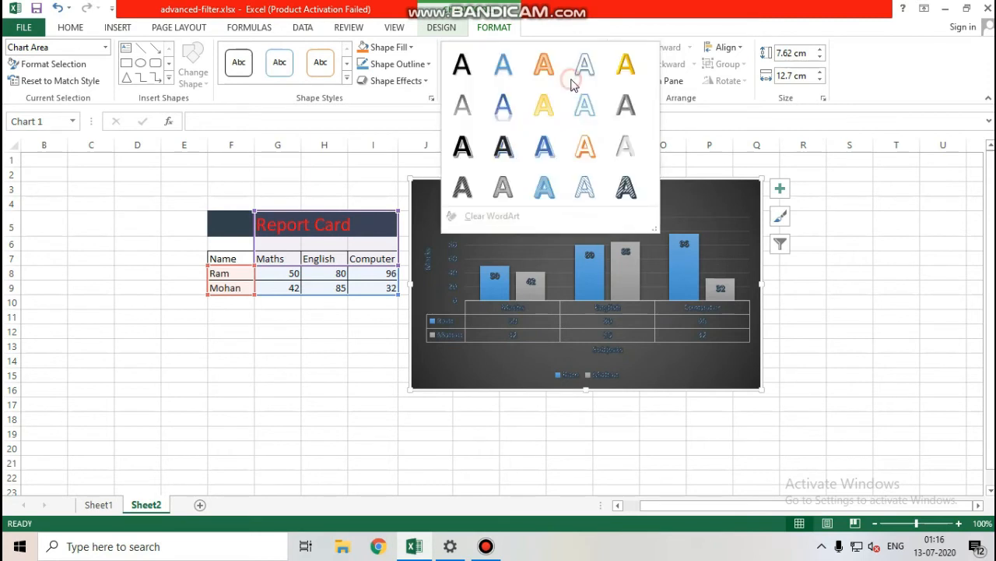
pyautogui.click(544, 104)
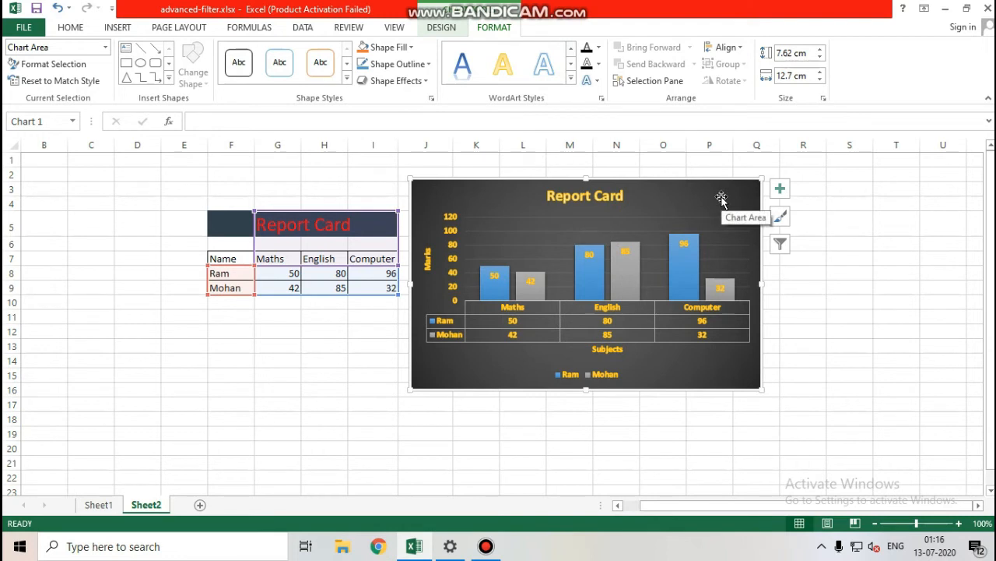
# Outline the Report Card chart's text in yellow and add the middle reflection variation of the first row to it
pyautogui.click(597, 47)
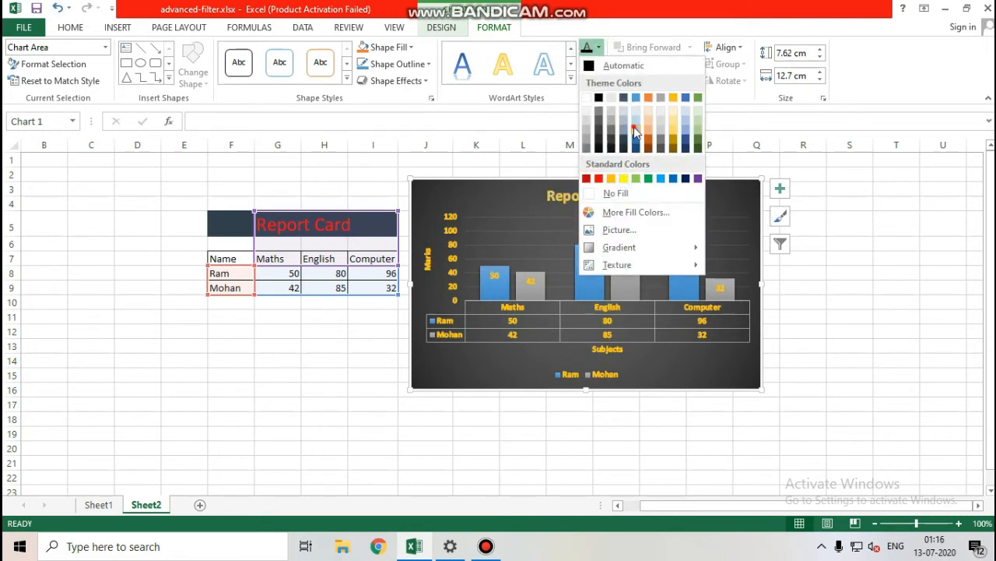
pyautogui.press('Escape')
pyautogui.click(598, 64)
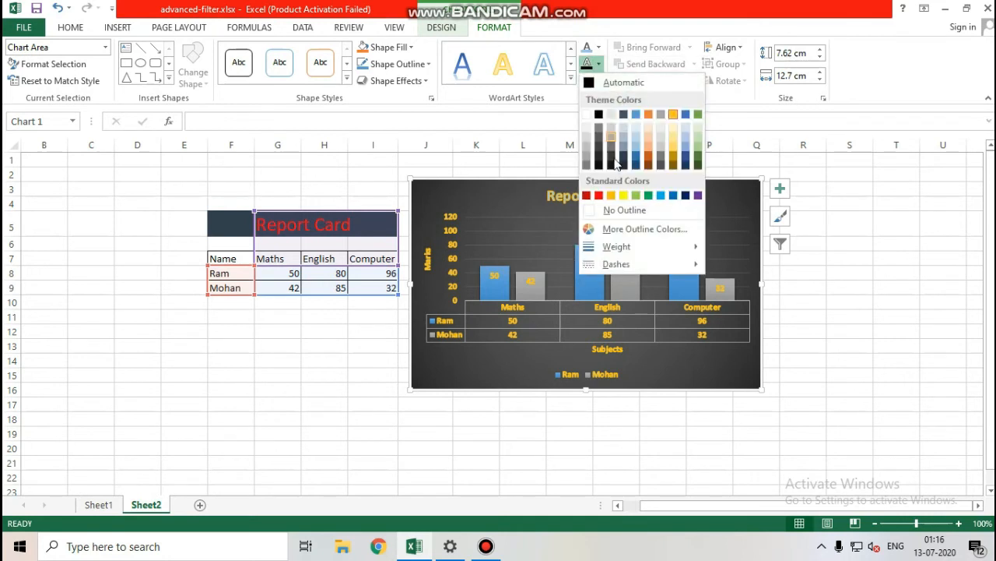
pyautogui.click(631, 195)
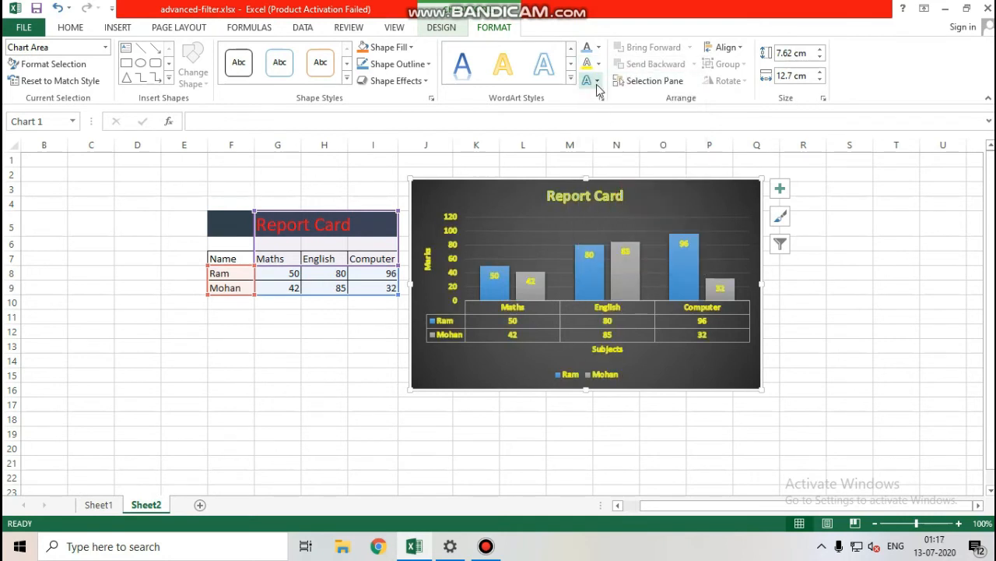
pyautogui.click(597, 82)
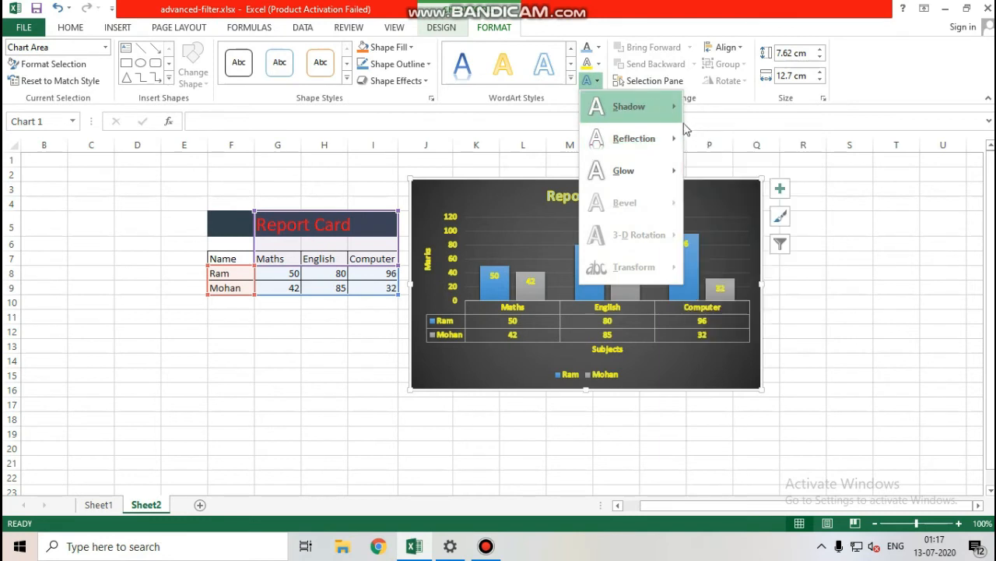
pyautogui.moveTo(661, 138)
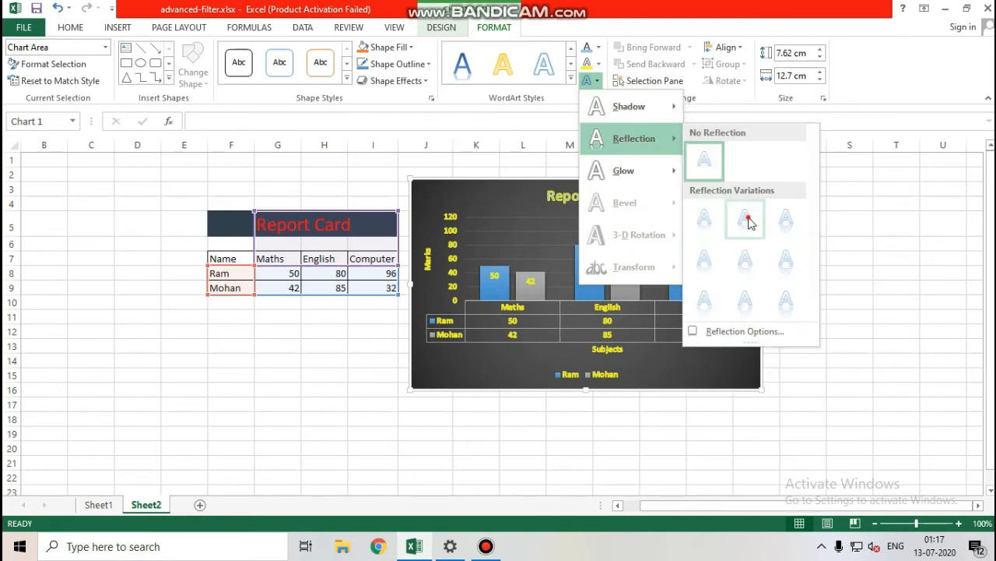
pyautogui.click(746, 220)
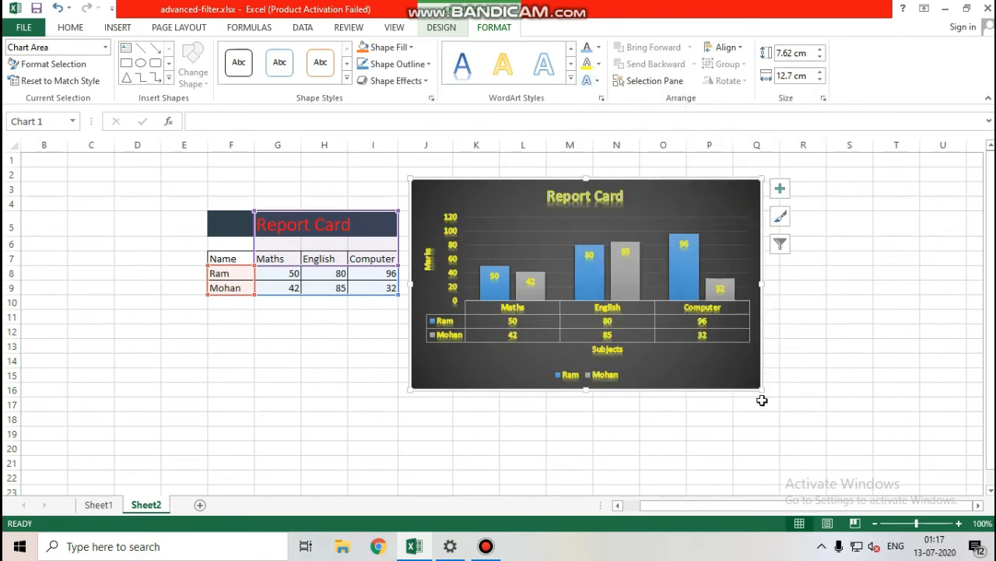
# Resize the Report Card chart to about 9.75 cm high and 14.47 cm wide
pyautogui.moveTo(761, 390); pyautogui.dragTo(665, 380)
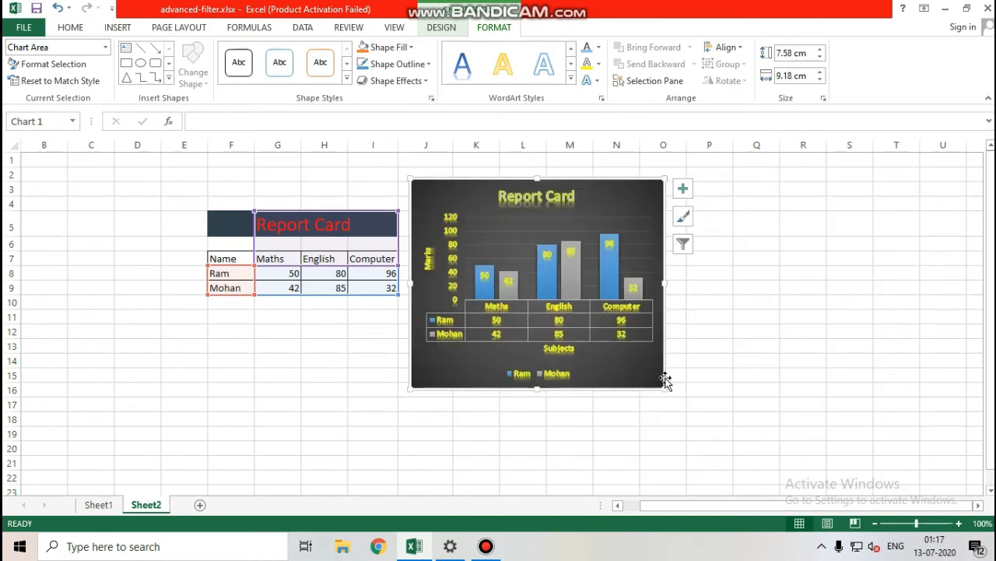
pyautogui.moveTo(664, 284); pyautogui.dragTo(809, 283)
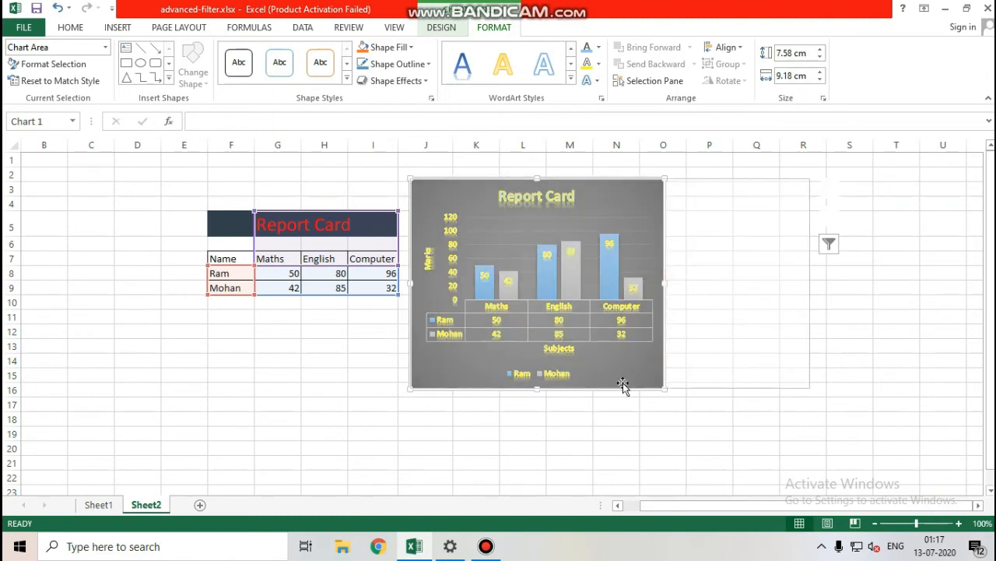
pyautogui.moveTo(609, 391); pyautogui.dragTo(609, 448)
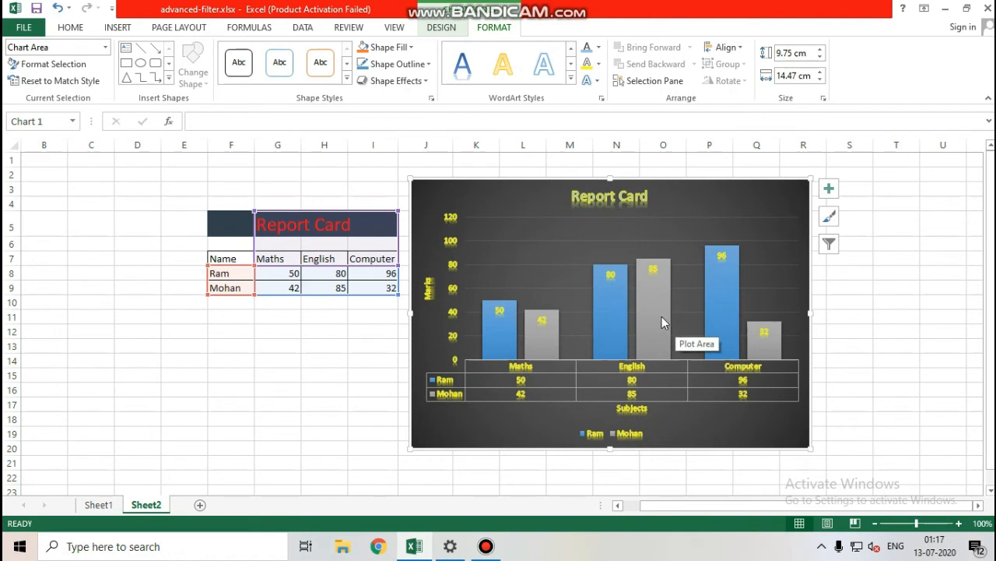
# Preview the whole sheet for printing with landscape orientation, and return to the worksheet
pyautogui.click(366, 316)
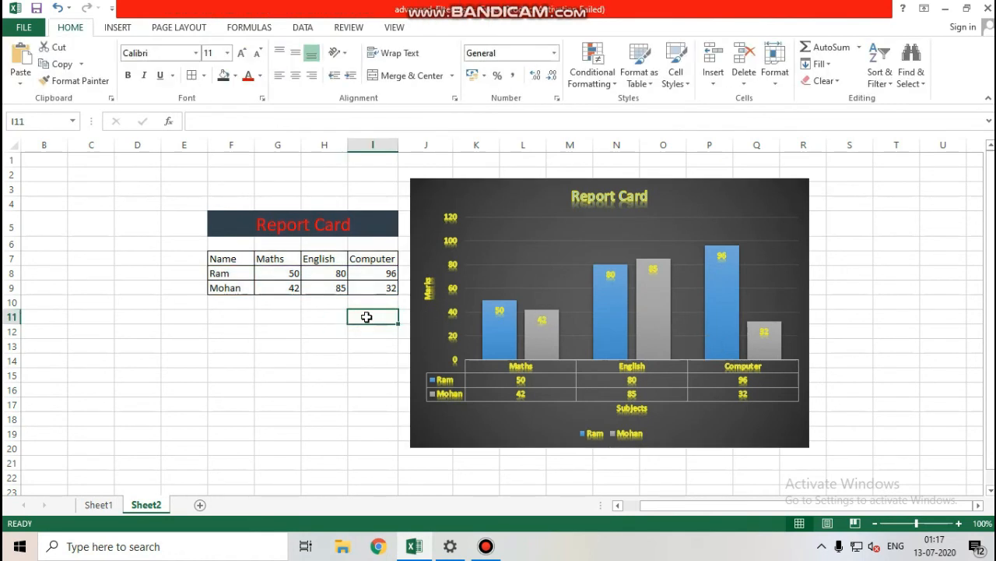
pyautogui.hotkey('ctrl', 'p')
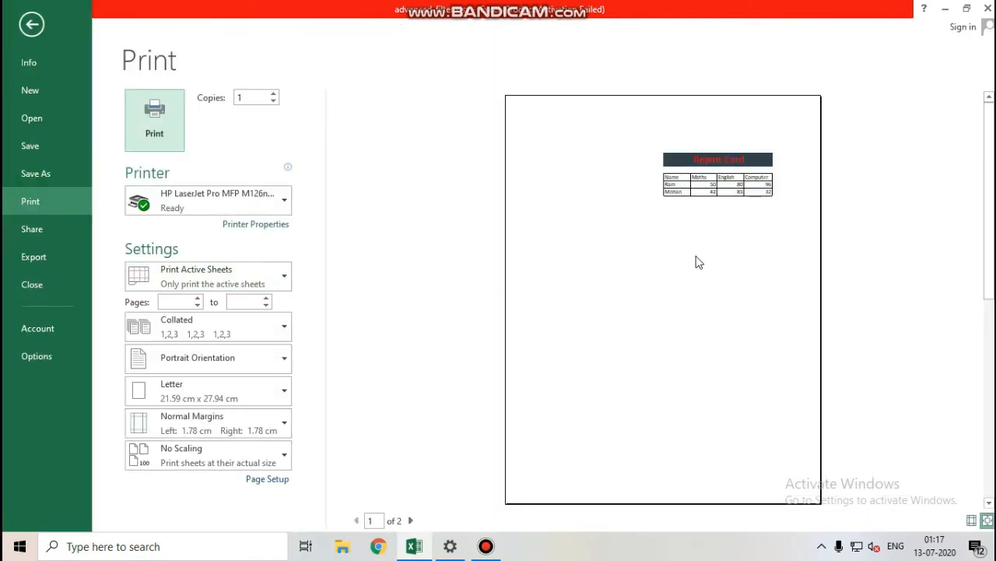
pyautogui.click(242, 371)
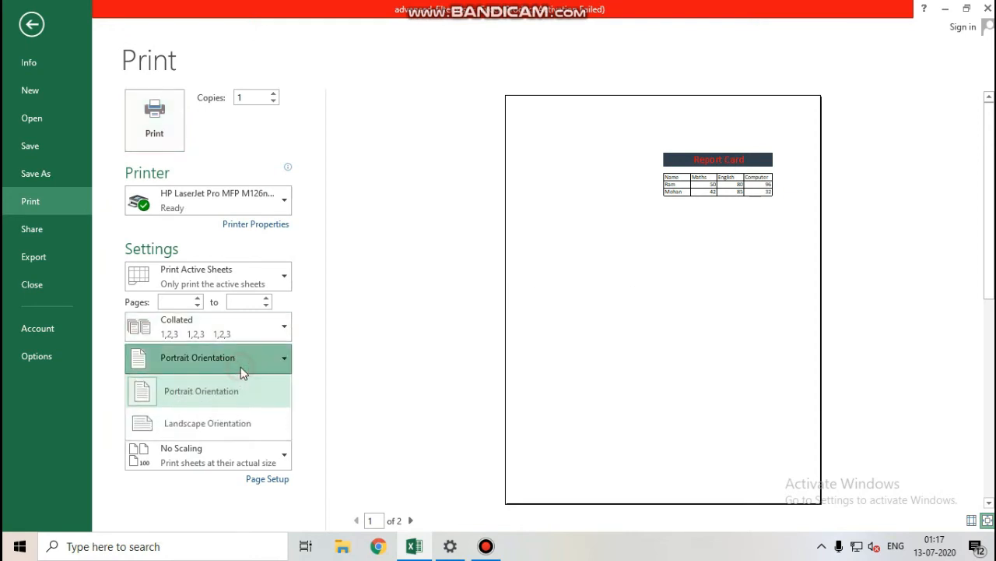
pyautogui.click(239, 428)
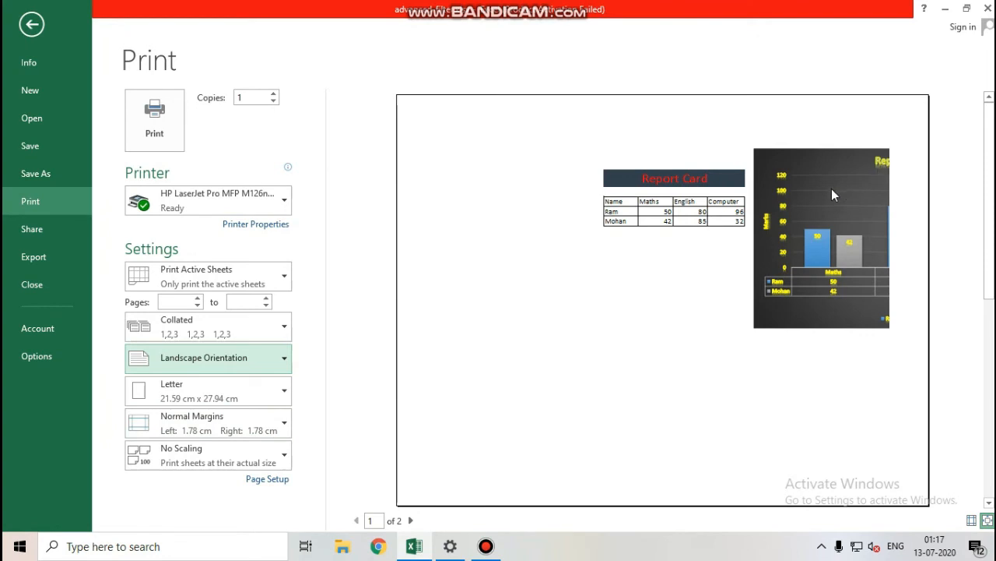
pyautogui.press('Escape')
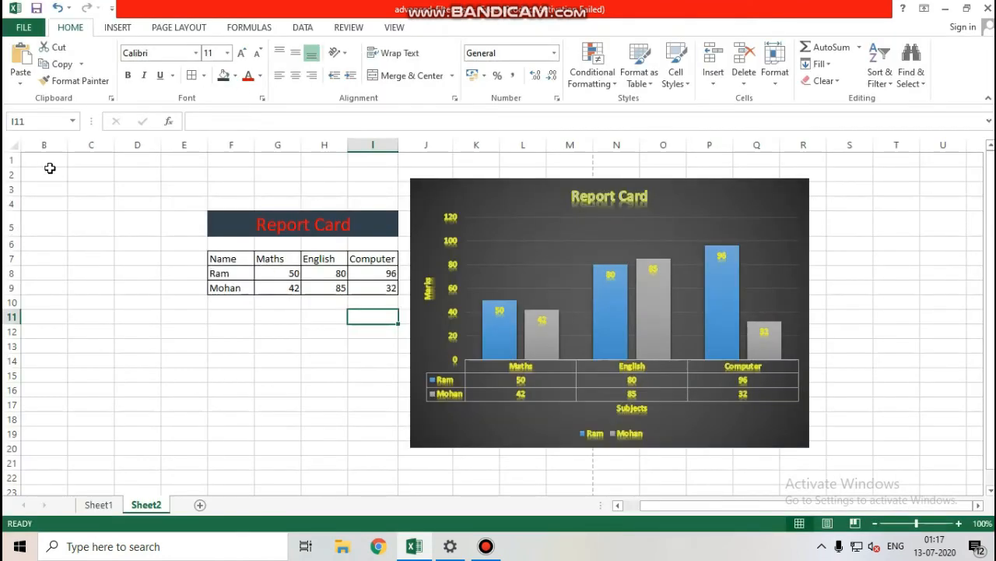
# Delete the empty columns B to E and shrink the chart so it fits within the page break
pyautogui.moveTo(45, 144); pyautogui.dragTo(167, 155)
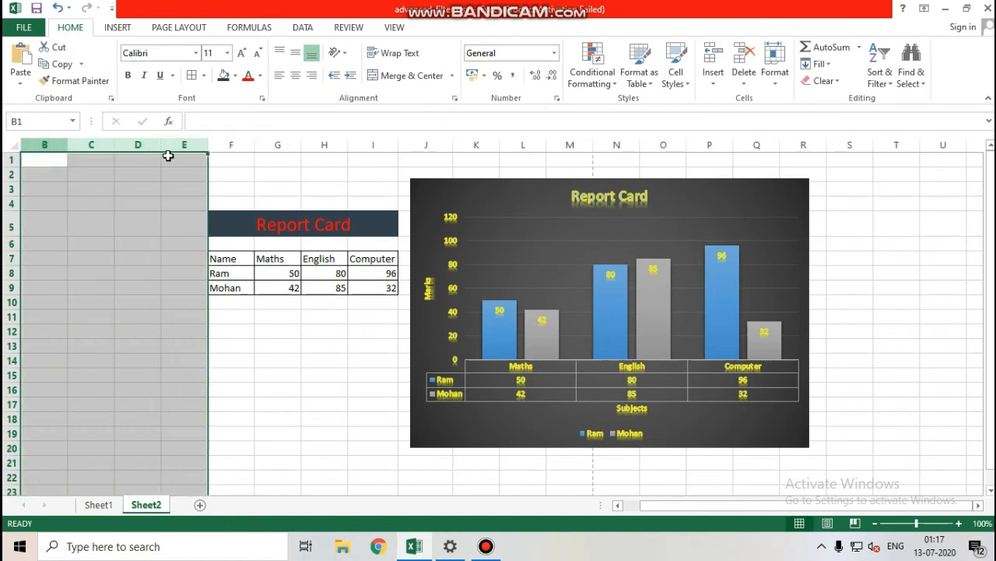
pyautogui.rightClick(169, 160)
pyautogui.click(222, 280)
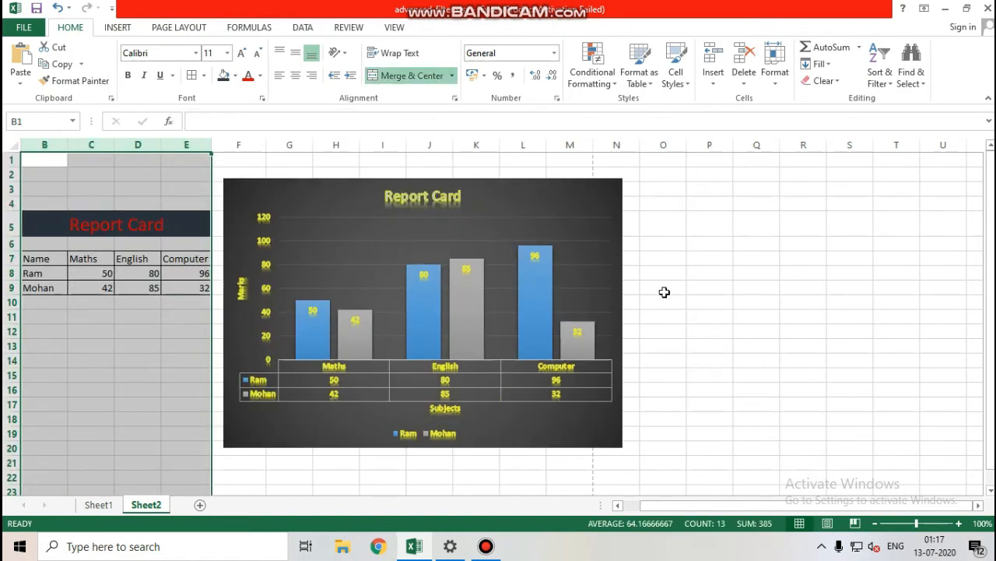
pyautogui.click(590, 438)
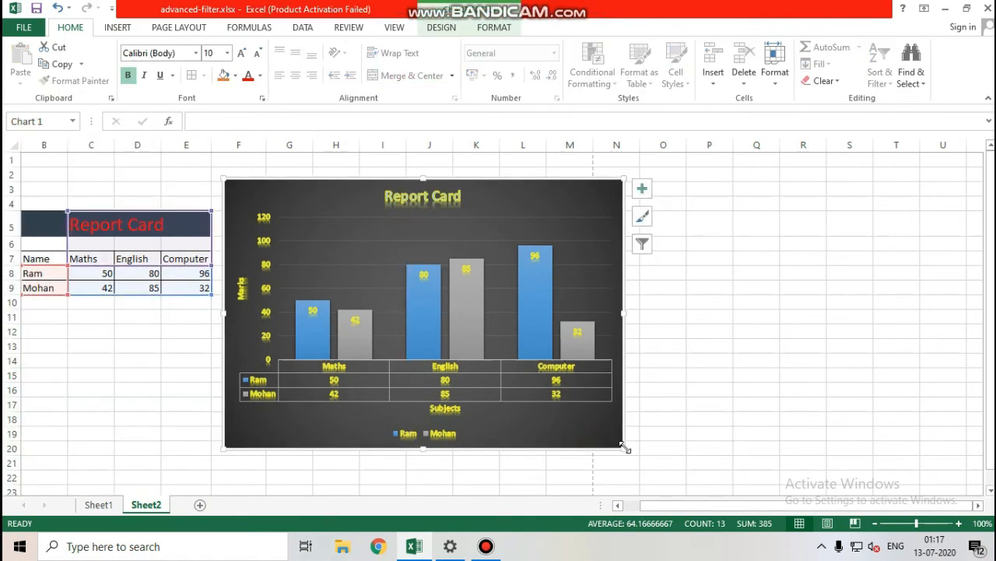
pyautogui.moveTo(627, 447); pyautogui.dragTo(563, 417)
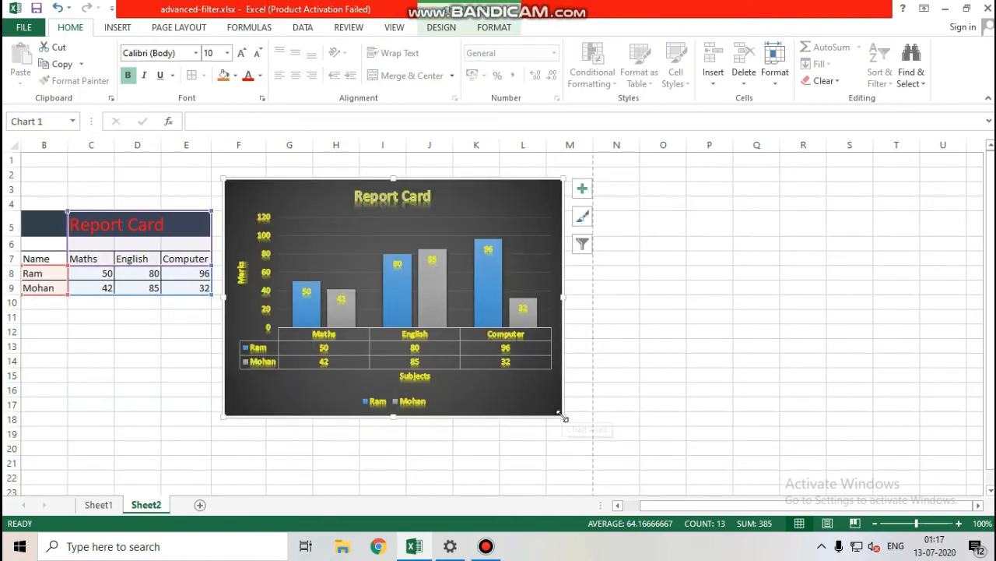
# Preview the selected chart for printing, set its page to portrait orientation, and return to the worksheet
pyautogui.click(28, 27)
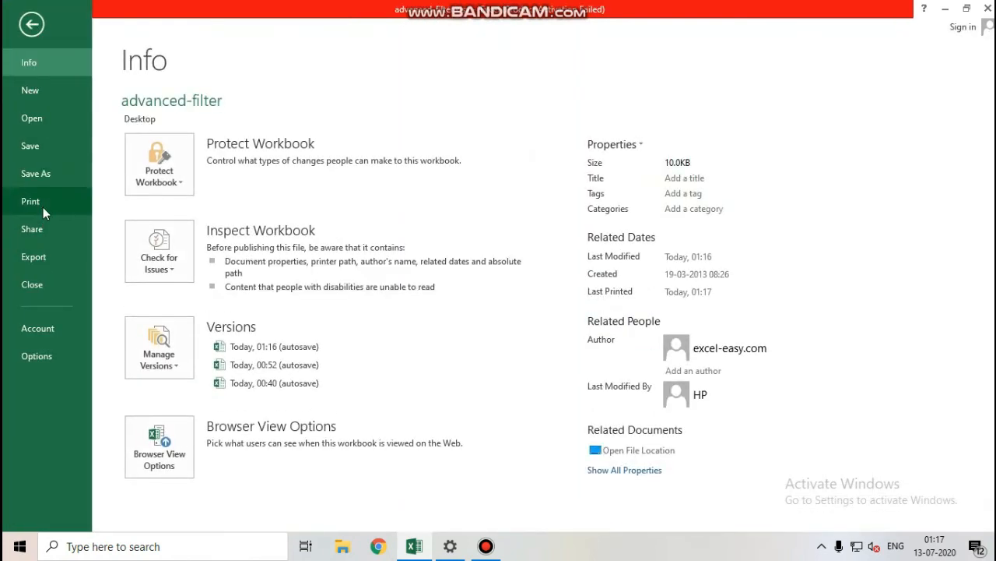
pyautogui.click(43, 206)
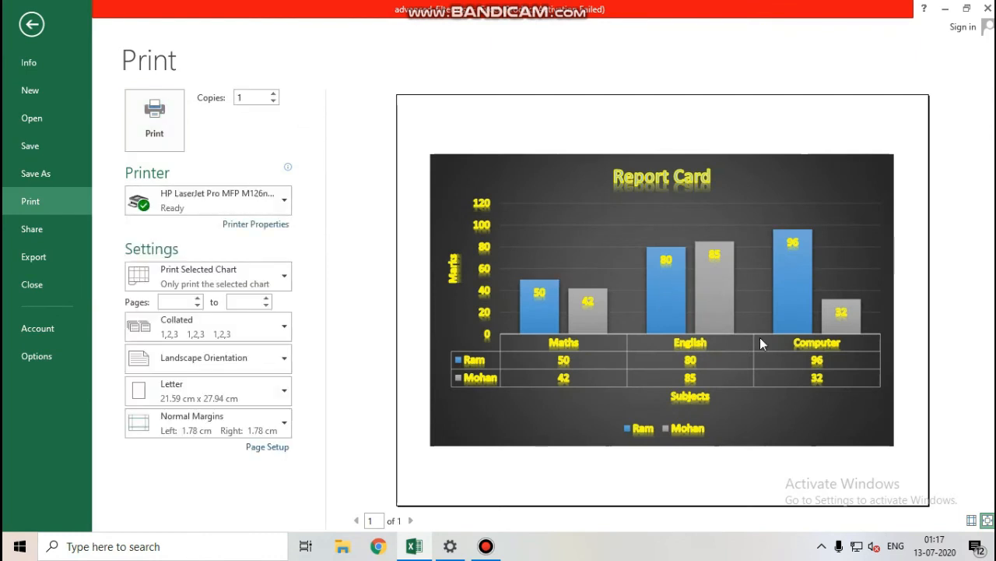
pyautogui.click(236, 359)
pyautogui.click(230, 390)
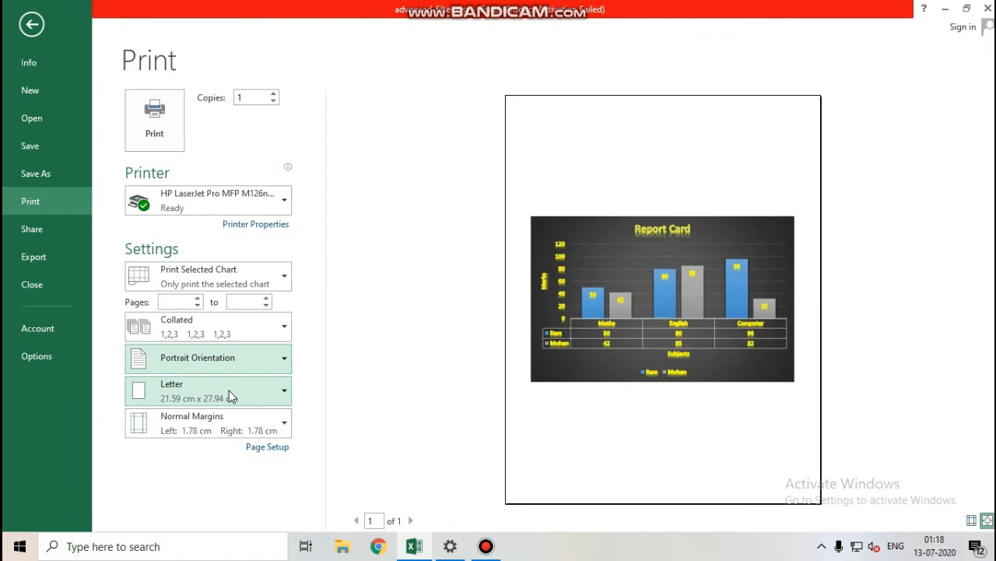
pyautogui.press('Escape')
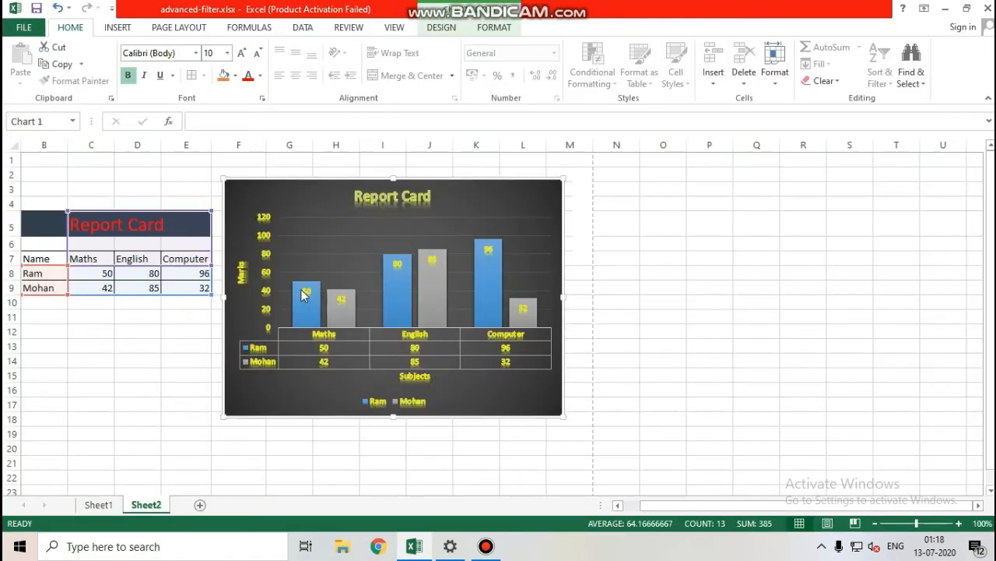
# Move the chart directly below the marks table, starting at row 10 and column B, and deselect it
pyautogui.moveTo(328, 195)
pyautogui.mouseDown()
pyautogui.moveTo(249, 315)
pyautogui.moveTo(138, 333)
pyautogui.moveTo(121, 309)
pyautogui.mouseUp()
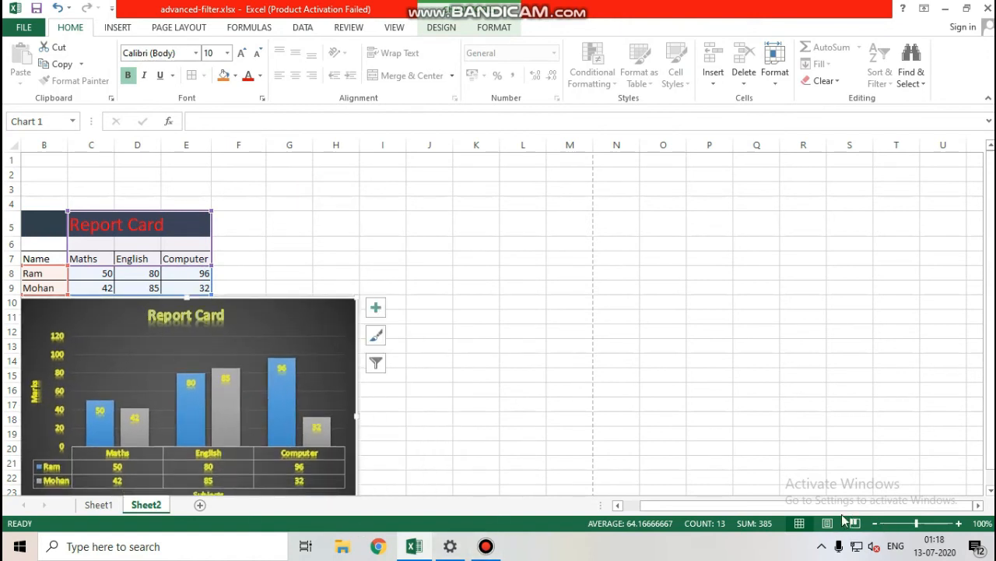
pyautogui.click(617, 505)
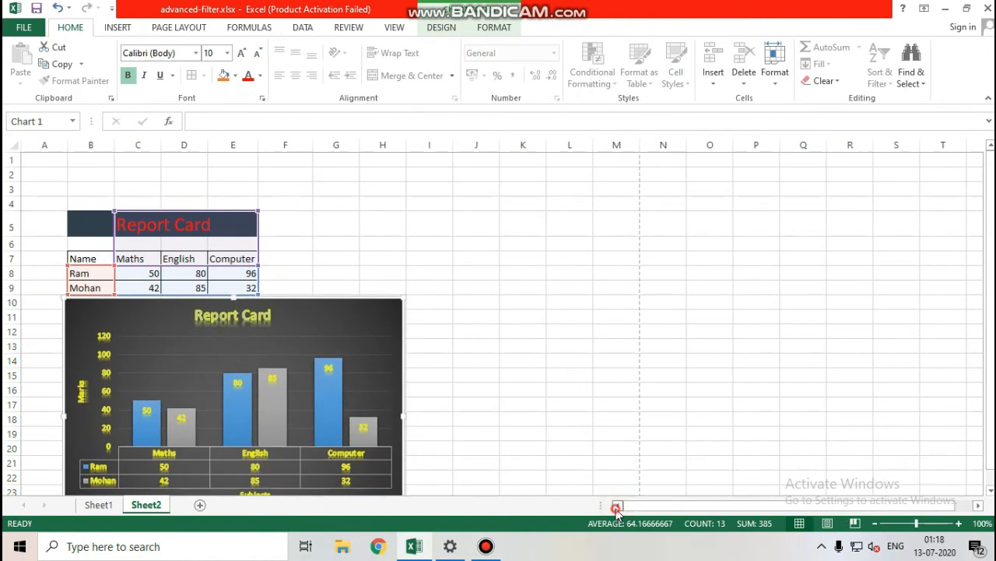
pyautogui.click(366, 255)
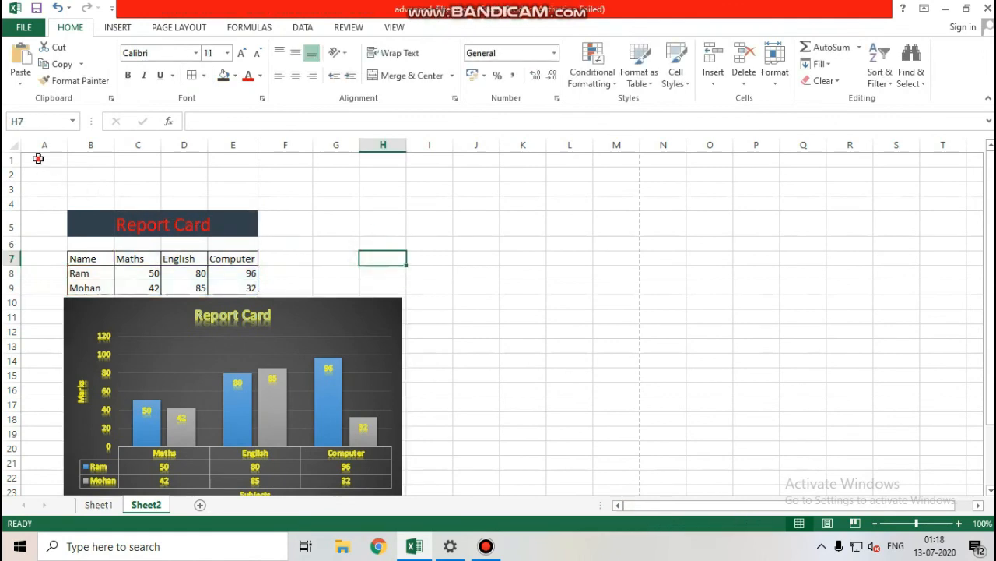
pyautogui.moveTo(38, 159); pyautogui.dragTo(90, 226)
pyautogui.click(465, 176)
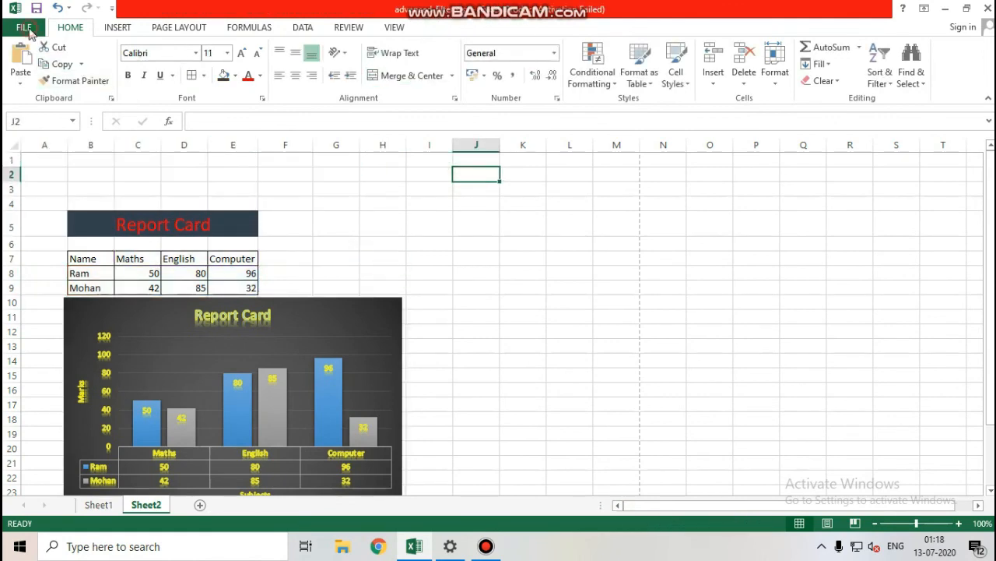
# Preview the sheet with its table and chart for printing and set the page to portrait orientation
pyautogui.click(24, 27)
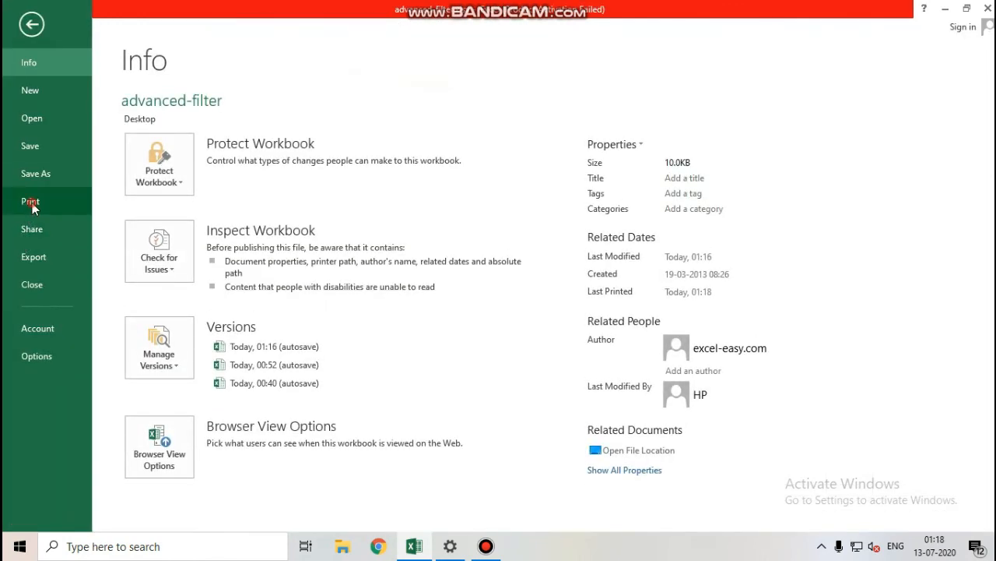
pyautogui.click(32, 203)
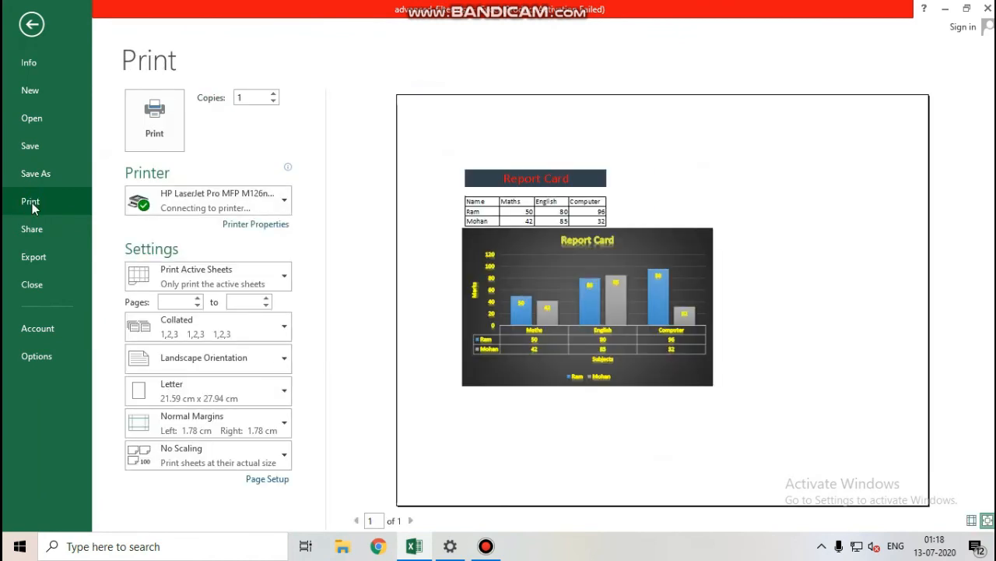
pyautogui.click(191, 362)
pyautogui.click(220, 393)
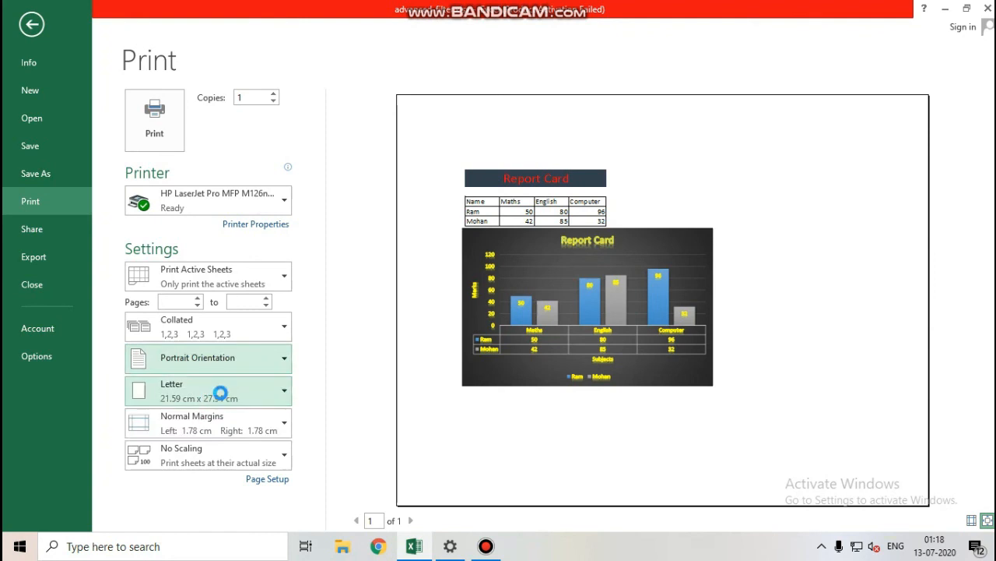